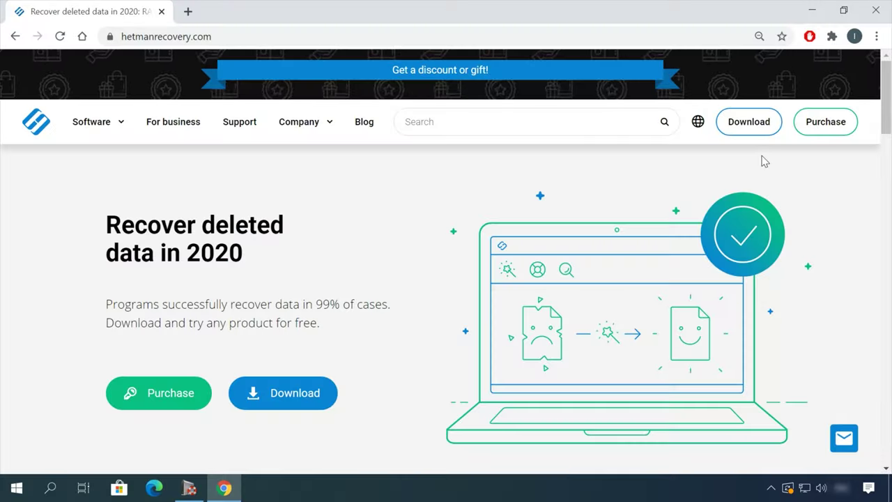
Step: Find Partition Recovery 3.1 under Data recovery and download its 41 MB installation file
scroll(460, 215, "down", 4)
scroll(460, 215, "down", 10)
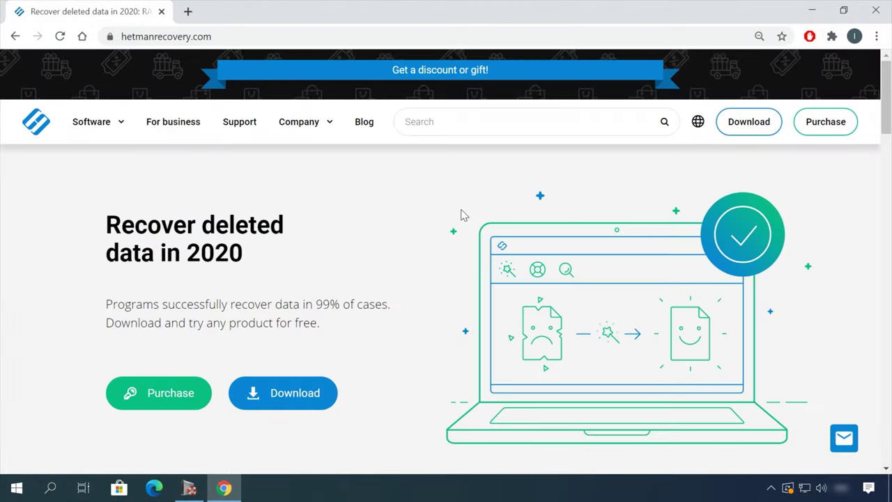
left_click(91, 121)
left_click(120, 165)
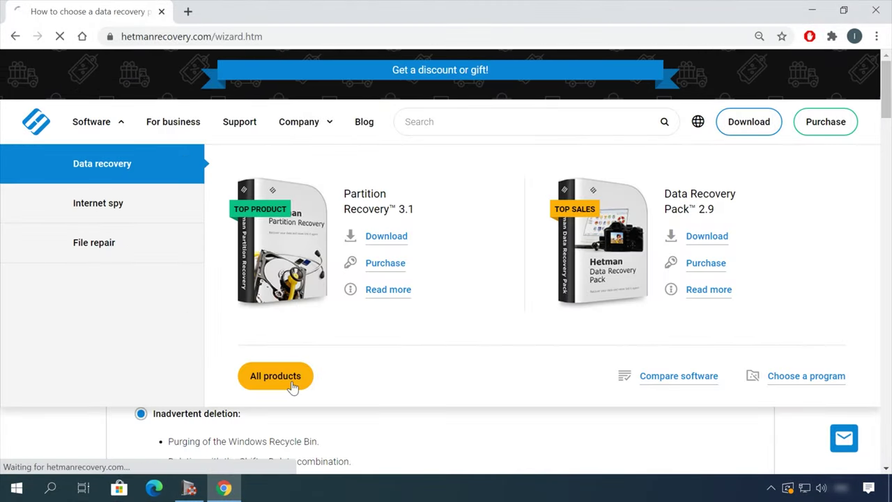
scroll(348, 355, "down", 8)
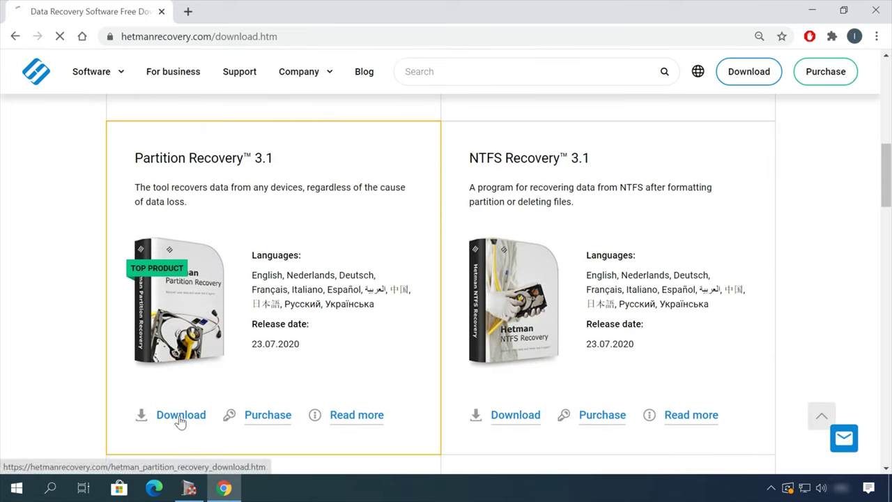
left_click(180, 405)
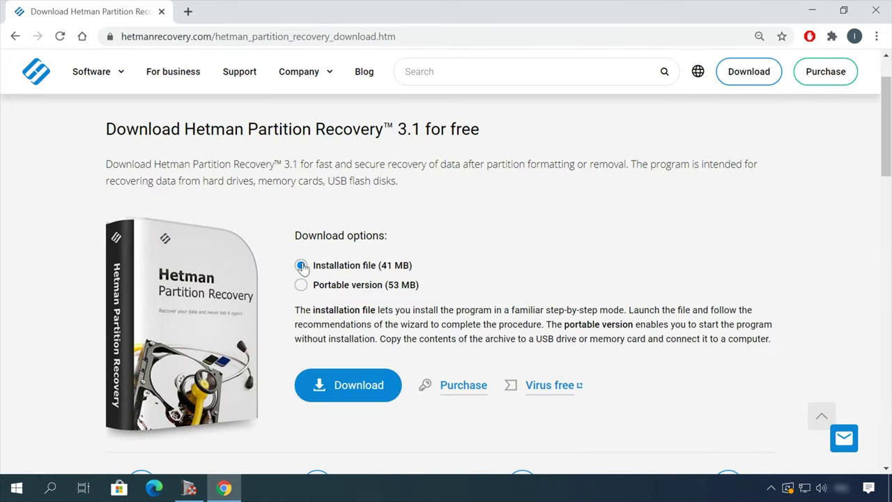
left_click(355, 394)
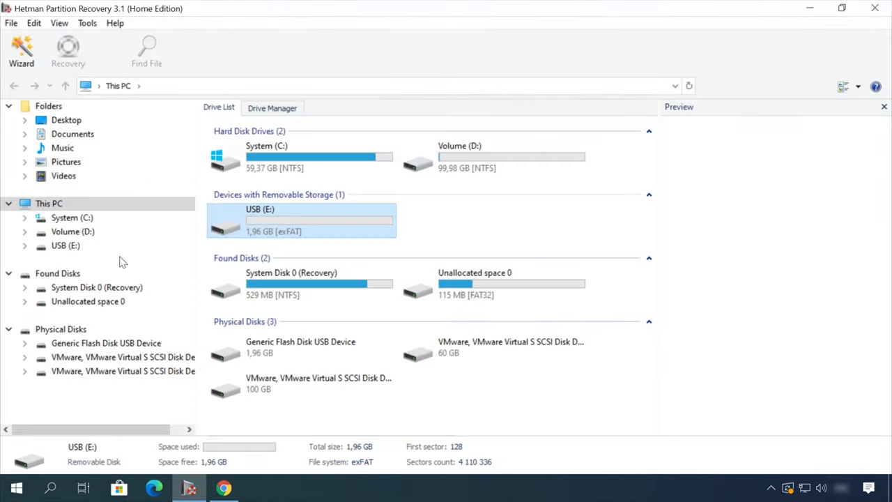
Step: Analyse the USB (E:) drive with the wizard and preview the OneDrive article in the Doc folder
double_click(118, 246)
left_click(569, 407)
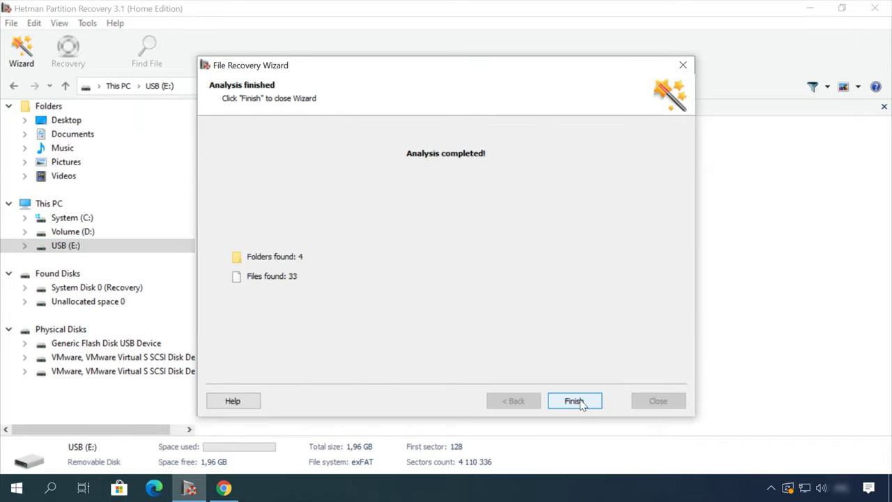
left_click(573, 400)
double_click(416, 154)
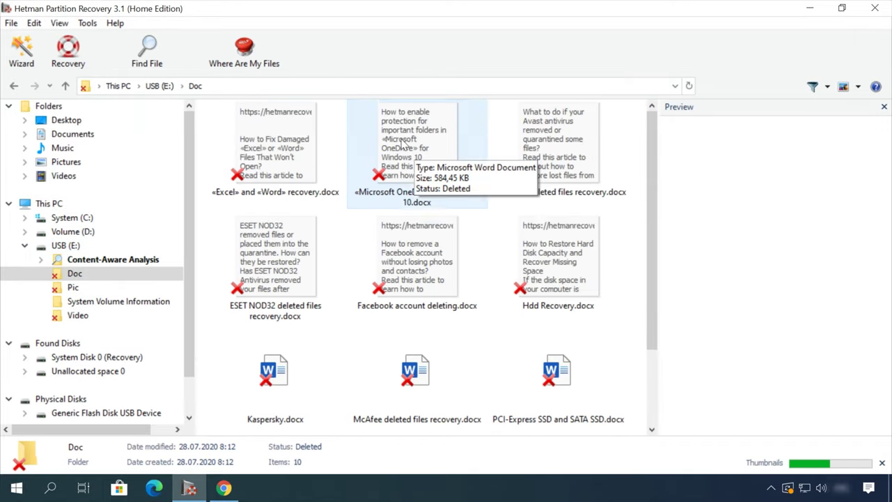
left_click(416, 154)
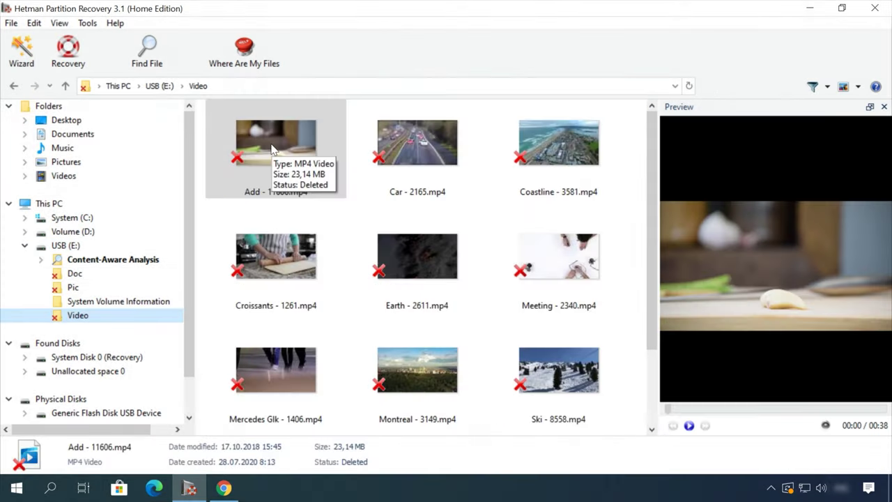
Step: Preview Earth - 2611.mp4 in the Video folder and recover it
left_click(405, 254)
left_click(689, 425)
left_click(770, 409)
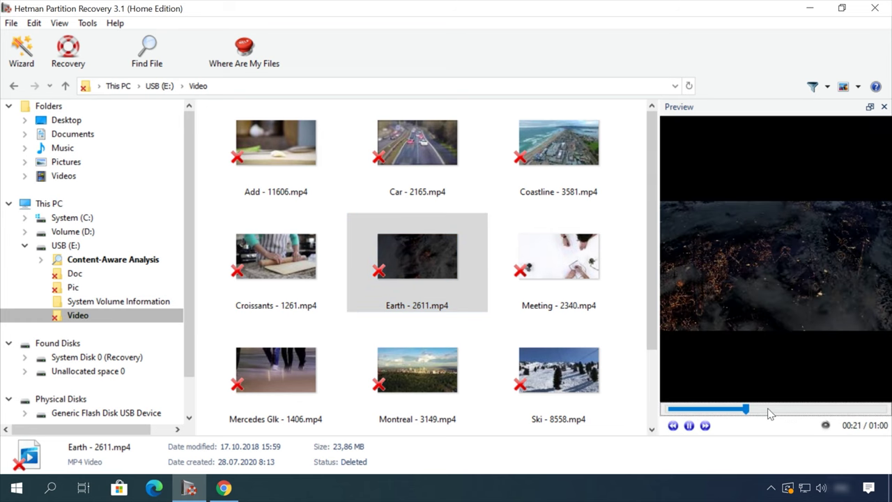
right_click(443, 252)
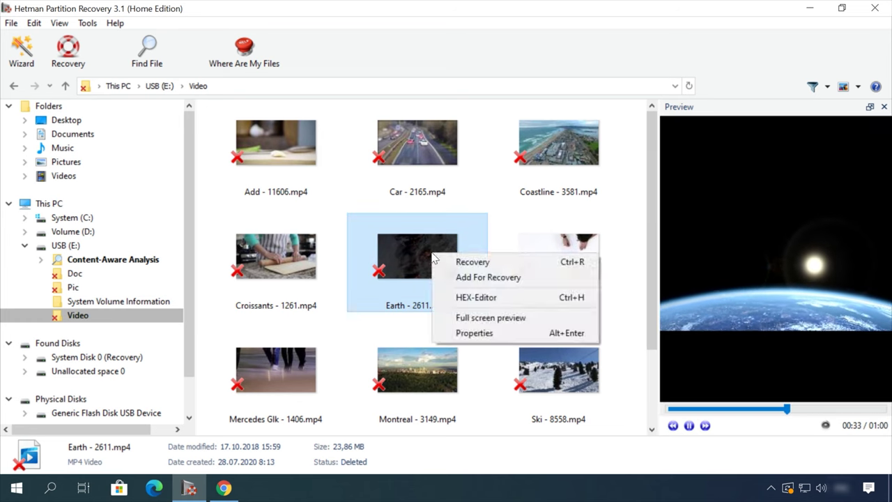
left_click(472, 261)
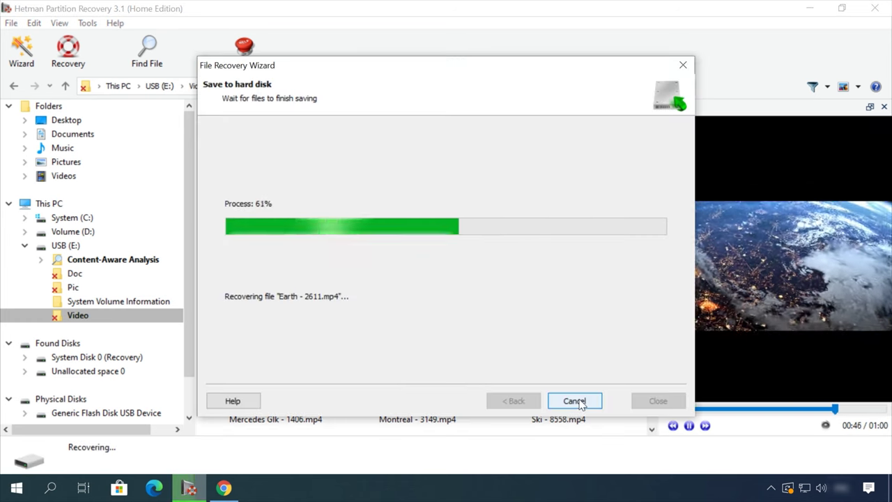
Step: Open the blog article on safely removing files from an HDD or SSD
left_click(367, 72)
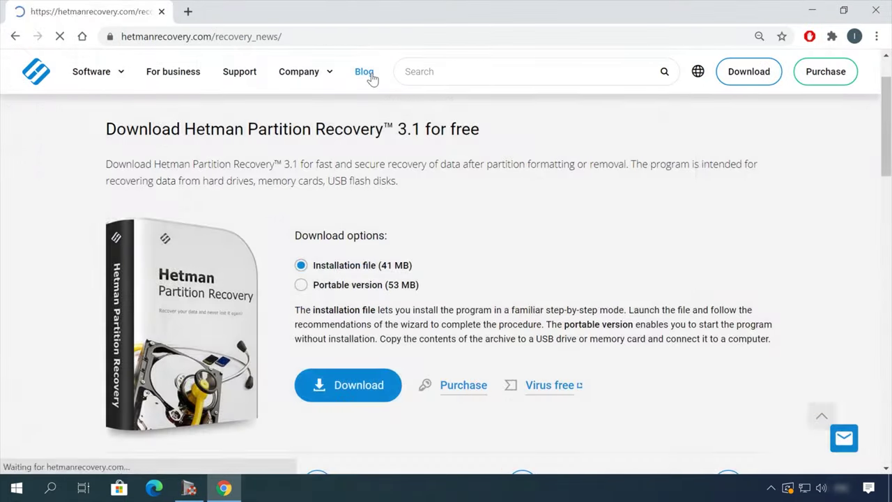
scroll(63, 337, "down", 10)
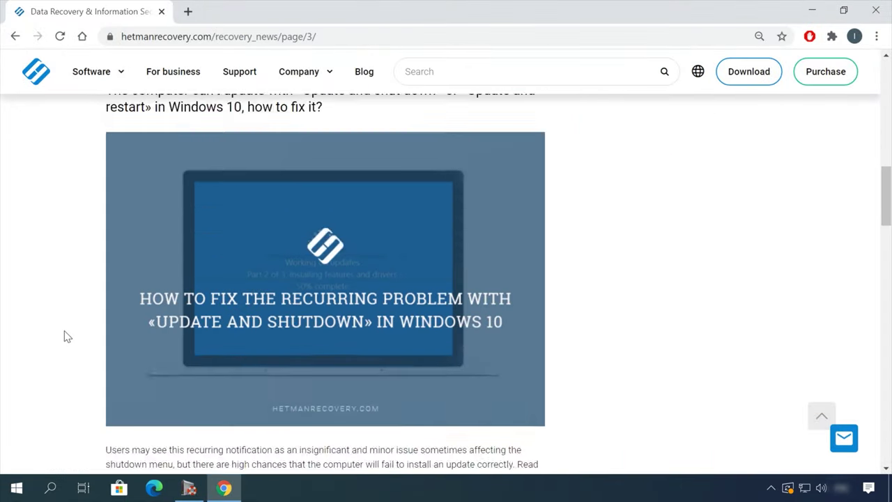
scroll(66, 334, "down", 7)
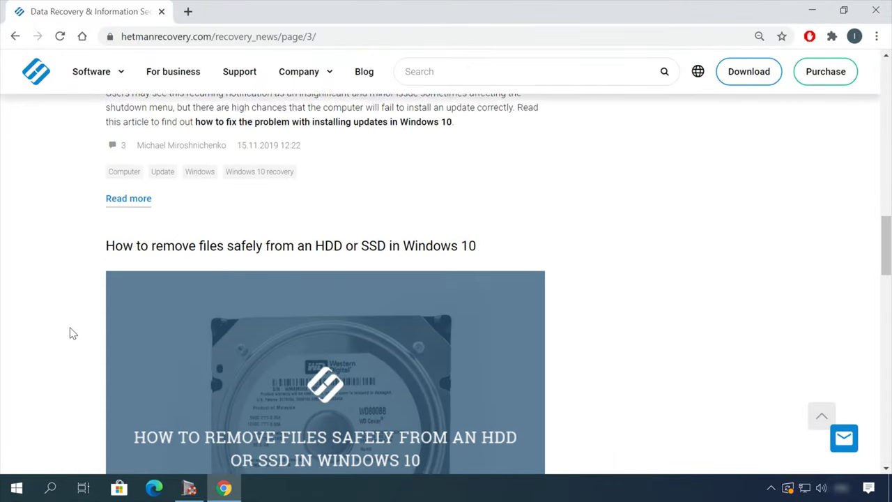
left_click(406, 105)
scroll(548, 269, "down", 3)
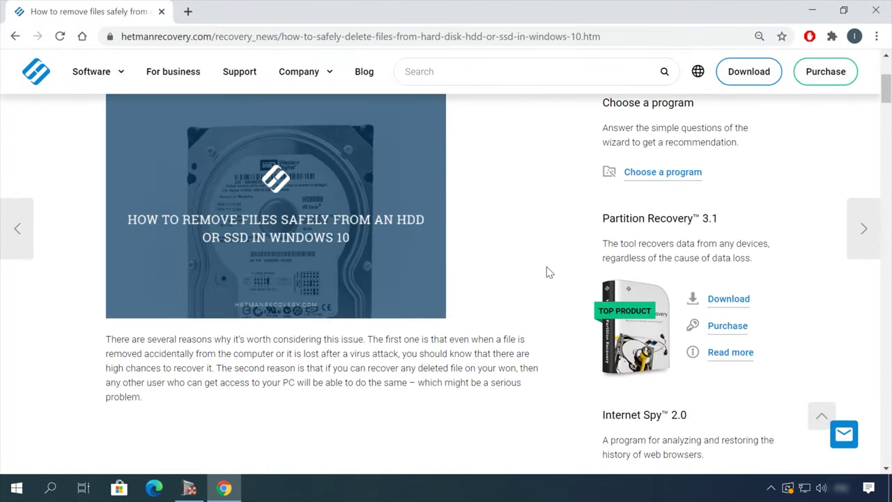
scroll(557, 272, "down", 12)
scroll(565, 277, "down", 20)
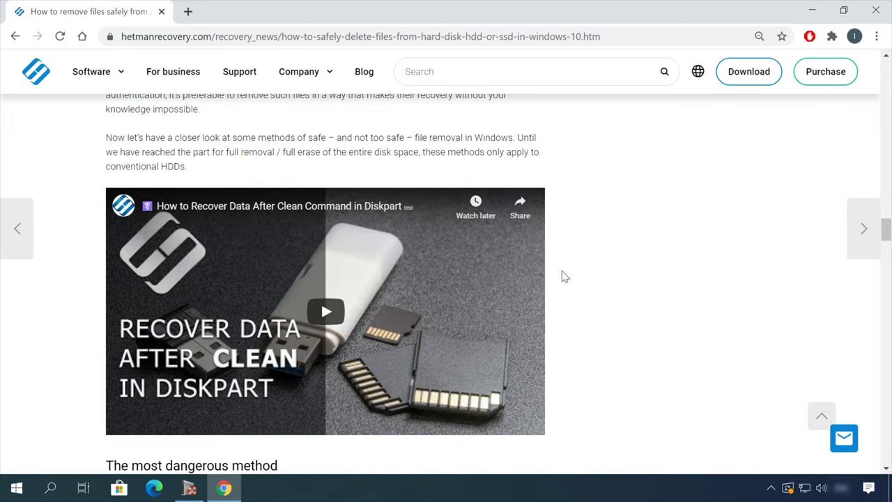
Step: Open the Leave a message form, fill in the contact details and start the message with 'H'
left_click(845, 438)
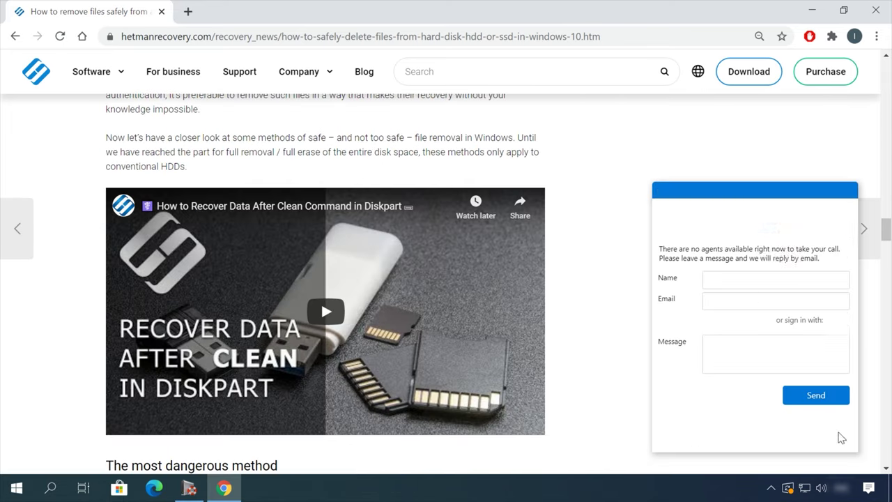
left_click(746, 281)
left_click(748, 347)
type("H")
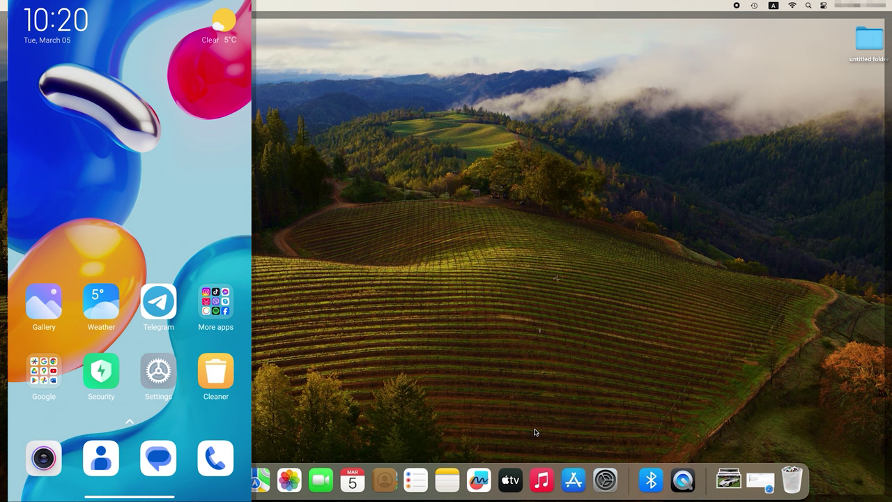
Step: Search the App Store for 'android file transfer' and scroll through the full-screen results
left_click(575, 481)
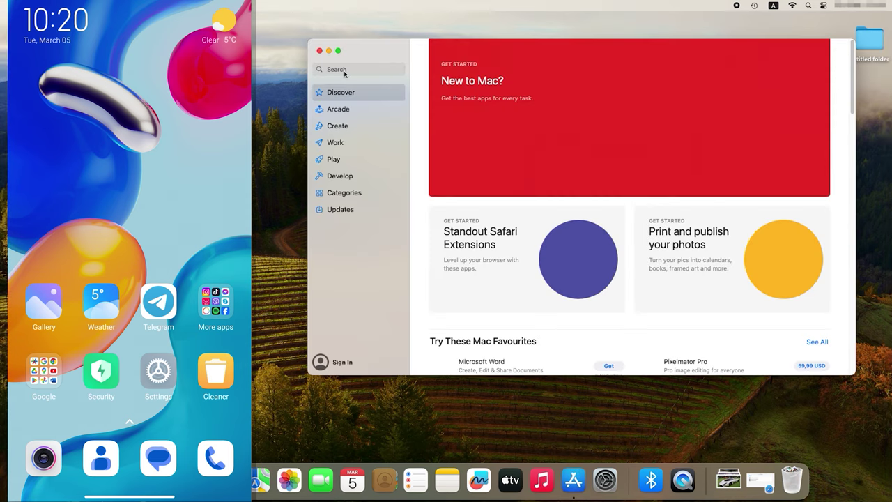
left_click(344, 70)
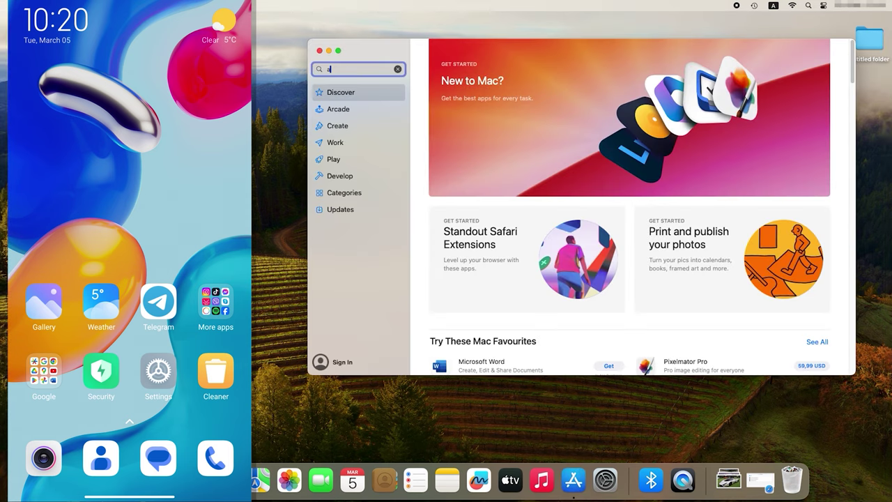
type("and")
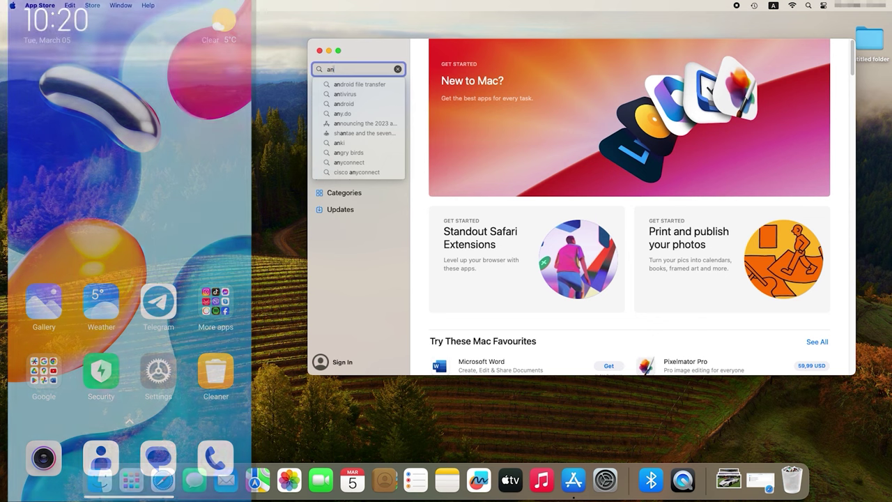
left_click(360, 84)
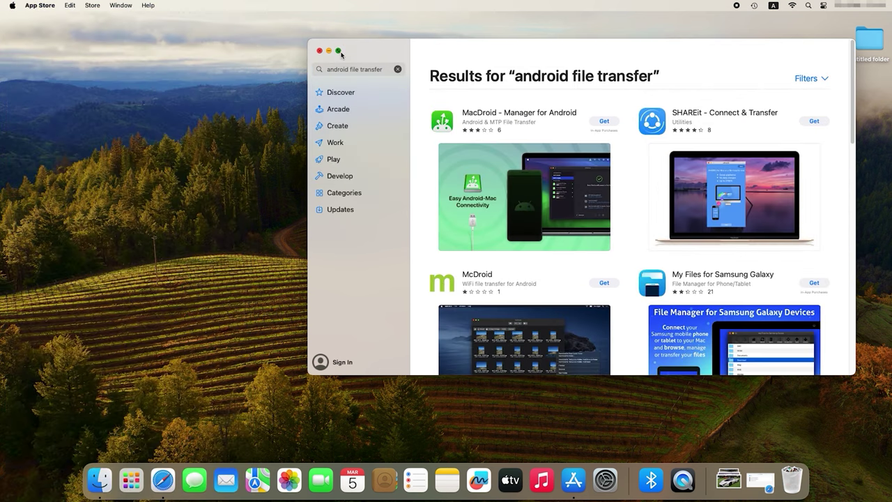
left_click(339, 51)
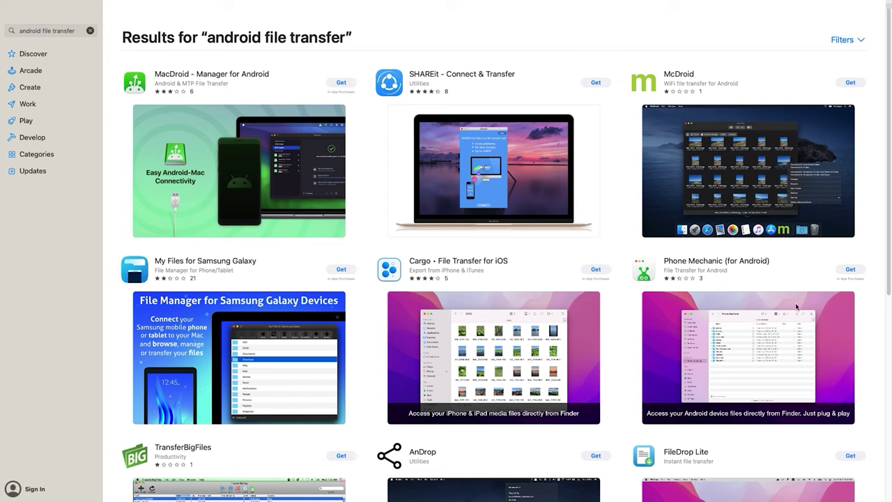
left_click_drag(890, 284, 890, 140)
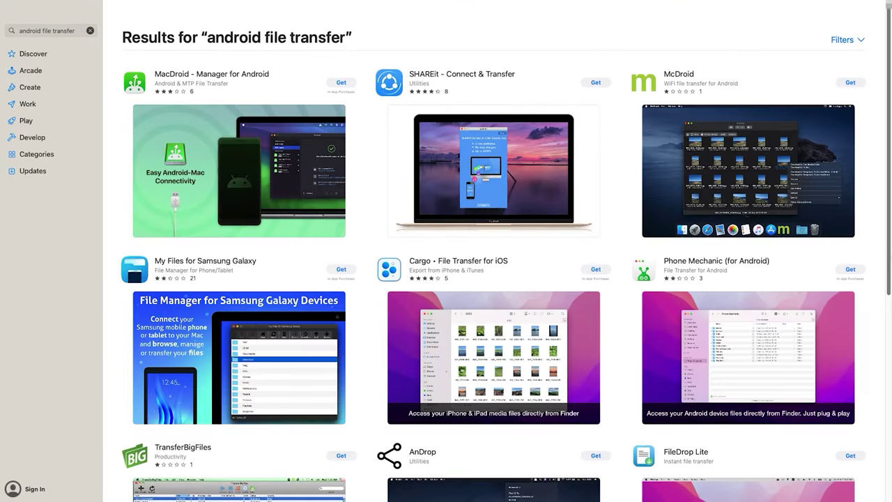
scroll(495, 265, "down", 5)
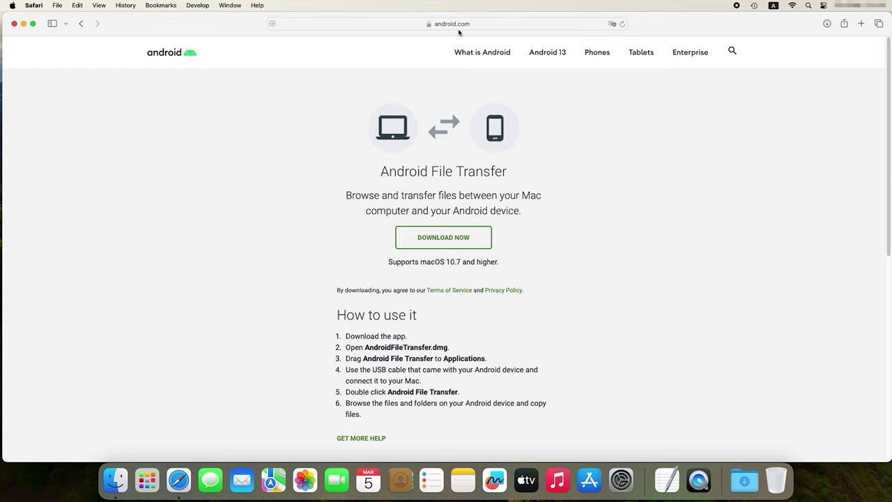
Step: Download AndroidFileTransfer.dmg from android.com and show it in Finder's Downloads folder
left_click(456, 246)
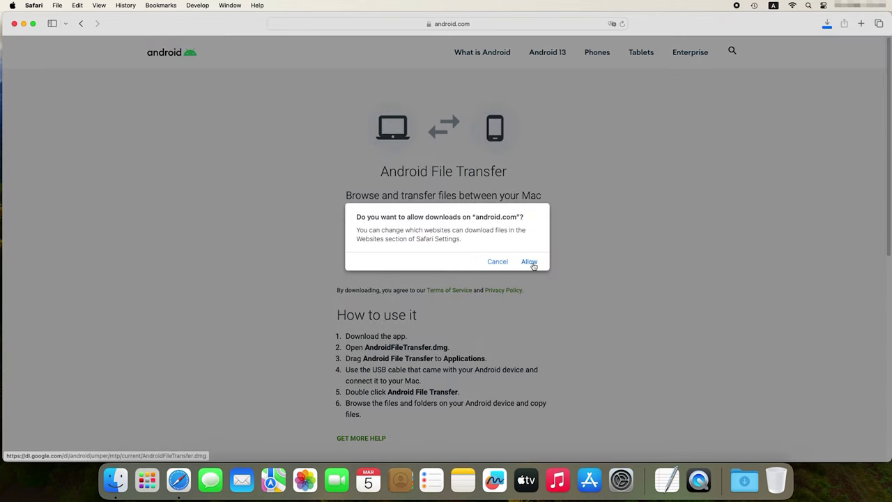
left_click(530, 263)
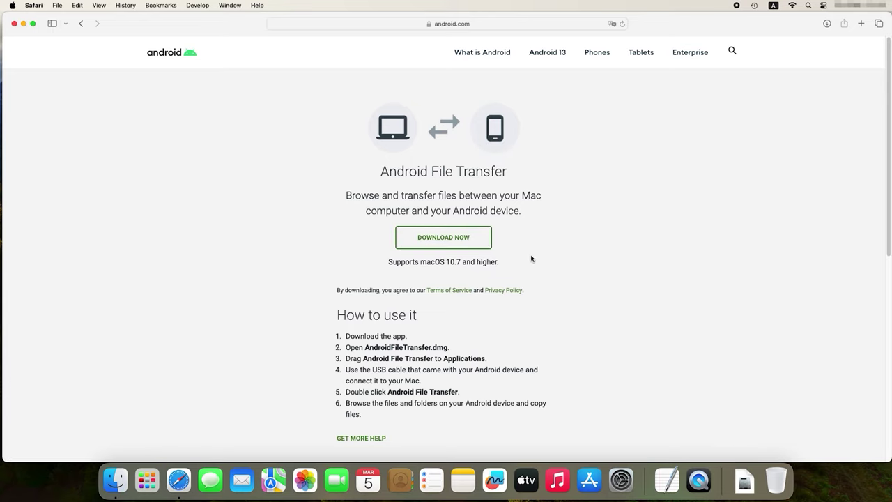
left_click(739, 486)
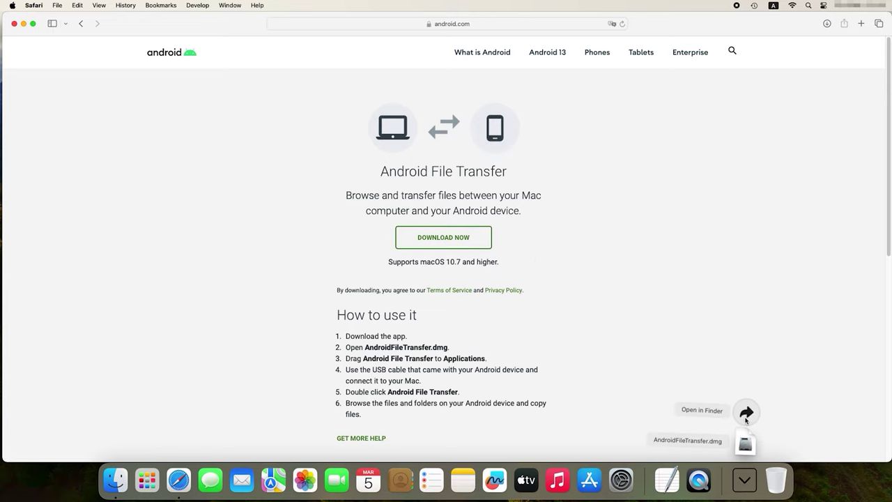
left_click(746, 413)
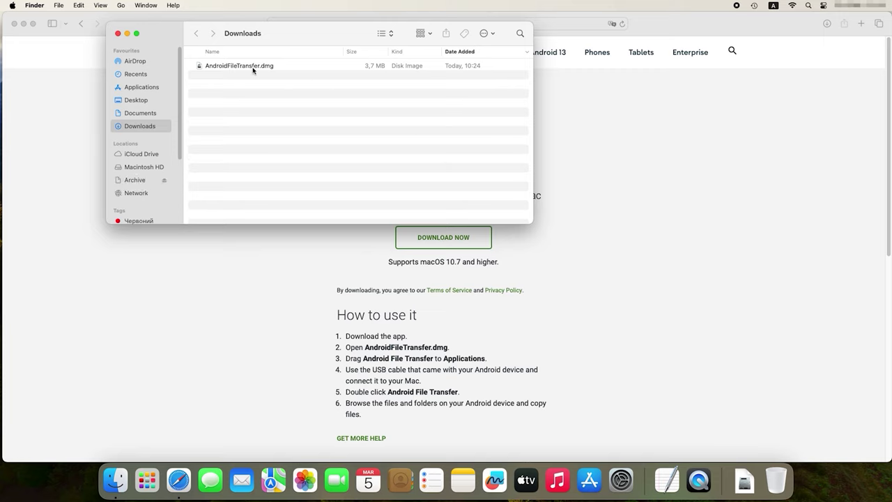
Step: Drag Android File Transfer into Applications and launch it from there
left_click(253, 67)
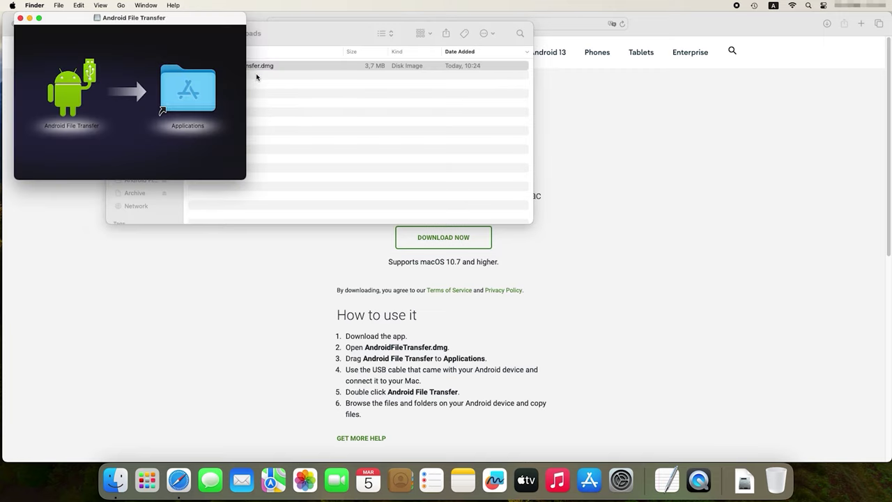
left_click_drag(86, 94, 200, 96)
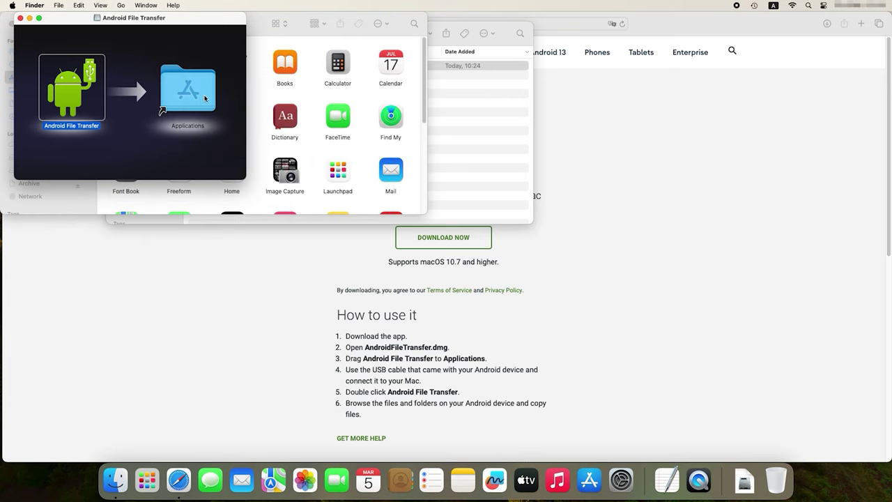
left_click(427, 99)
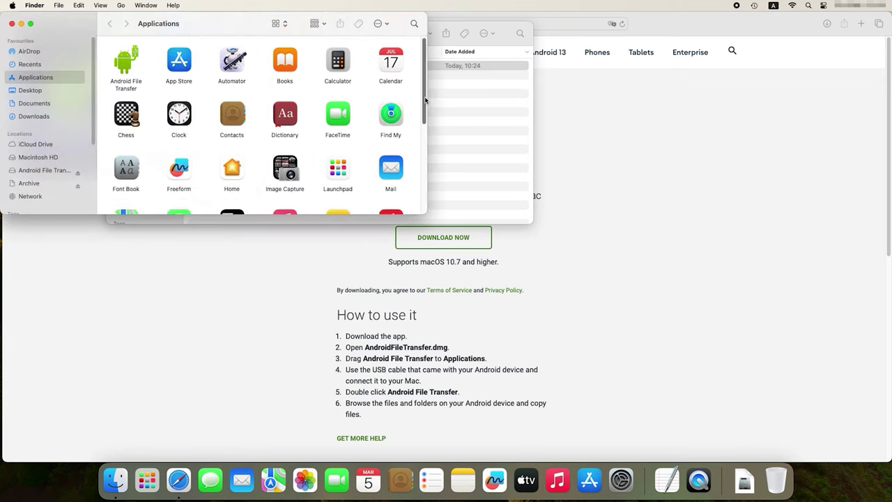
scroll(348, 105, "down", 3)
scroll(293, 63, "up", 3)
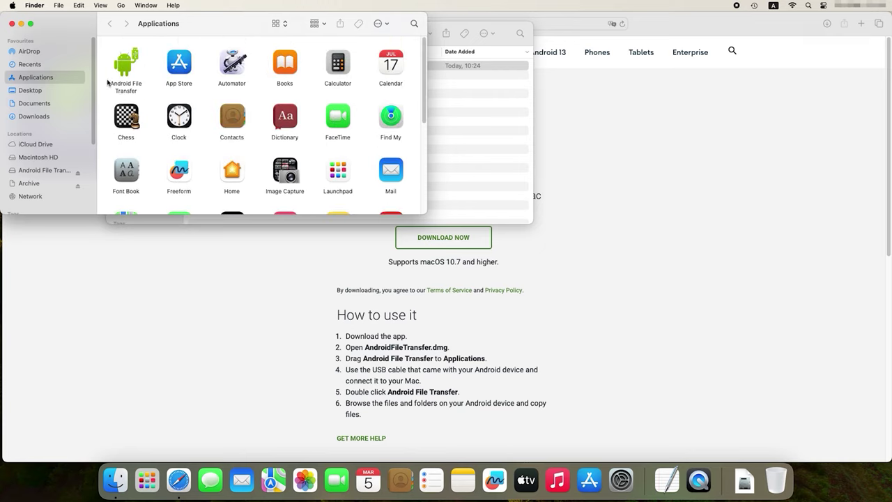
left_click(113, 91)
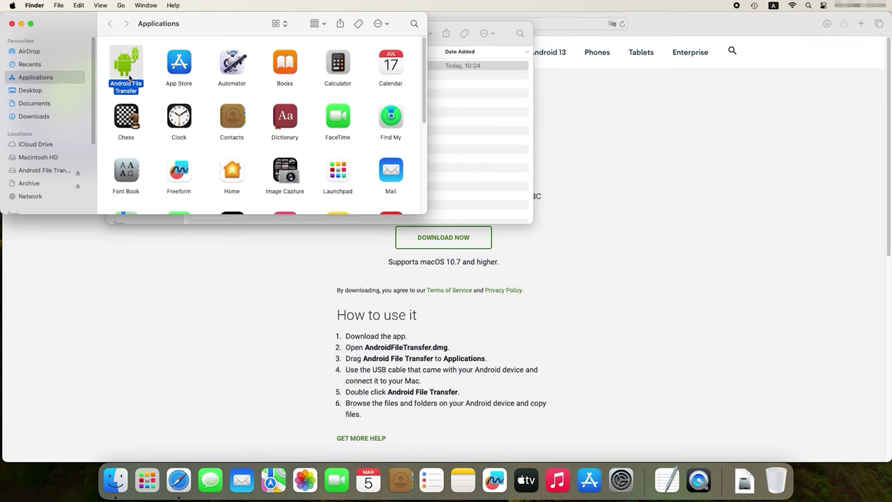
double_click(125, 67)
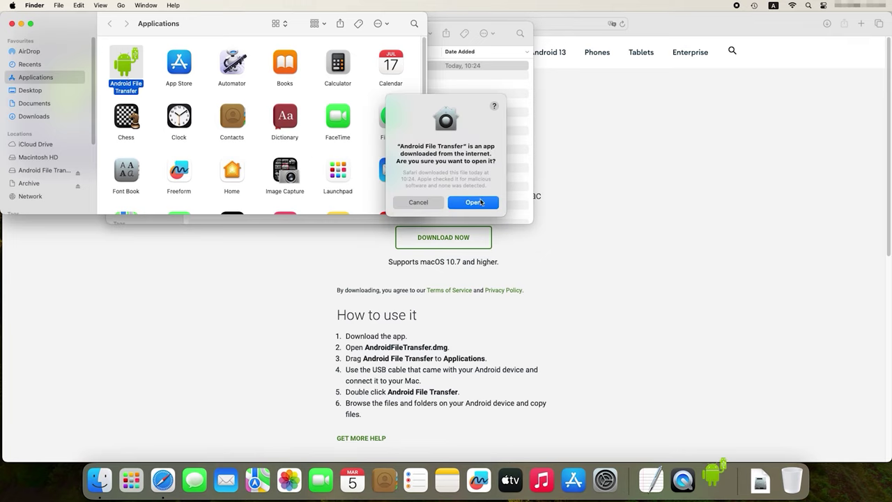
Step: Confirm opening the downloaded app and dismiss the 'Can't access device storage' alert
left_click(474, 202)
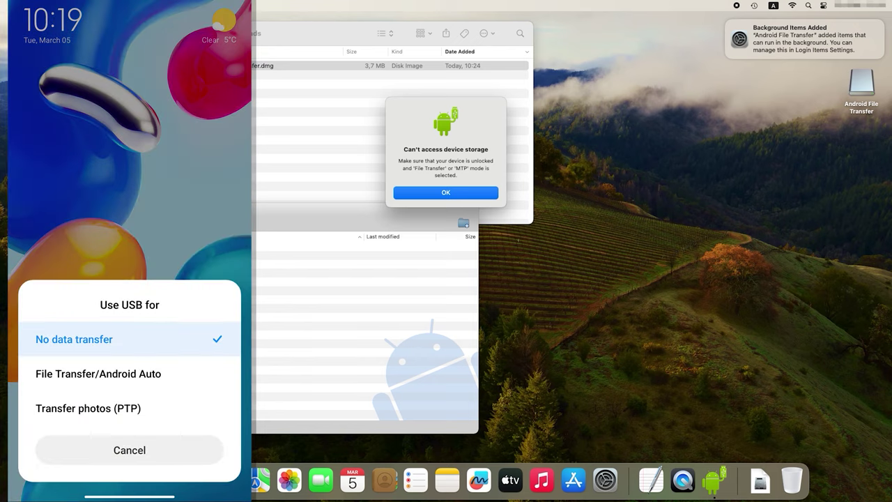
left_click(470, 196)
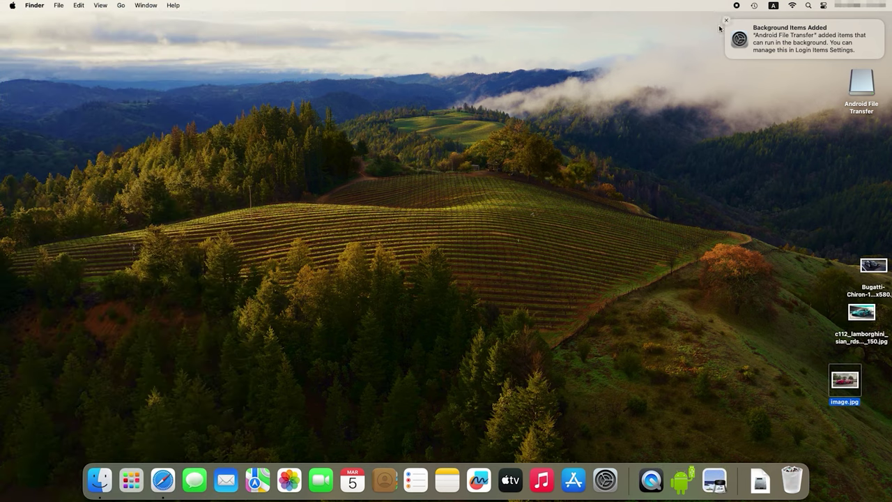
Step: Dismiss the notification, browse the Android File Transfer volume in Finder and start the app
left_click(726, 21)
double_click(854, 85)
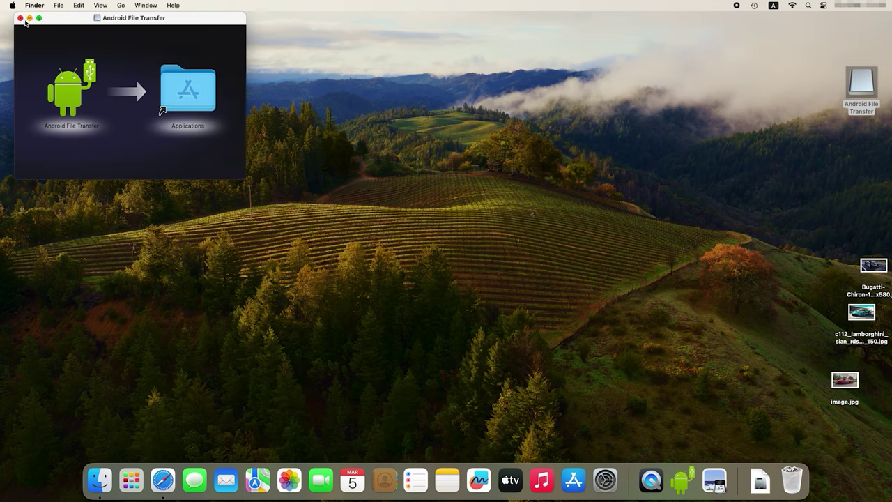
left_click(21, 18)
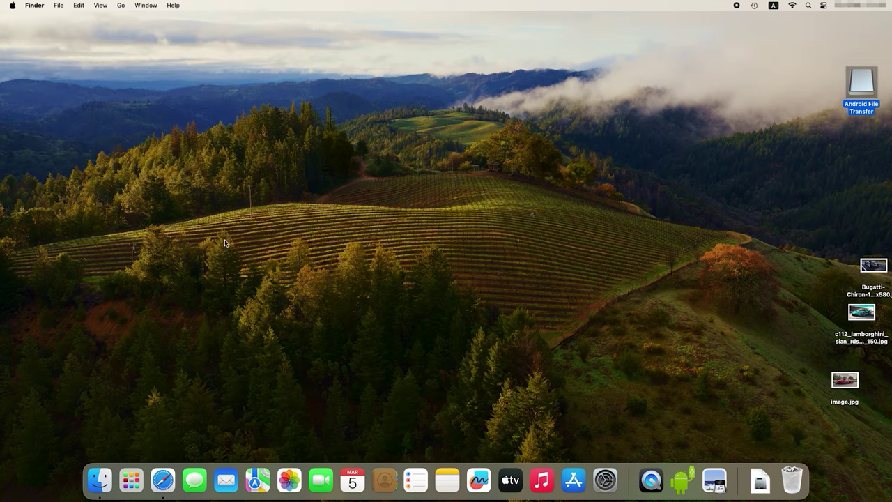
left_click(100, 481)
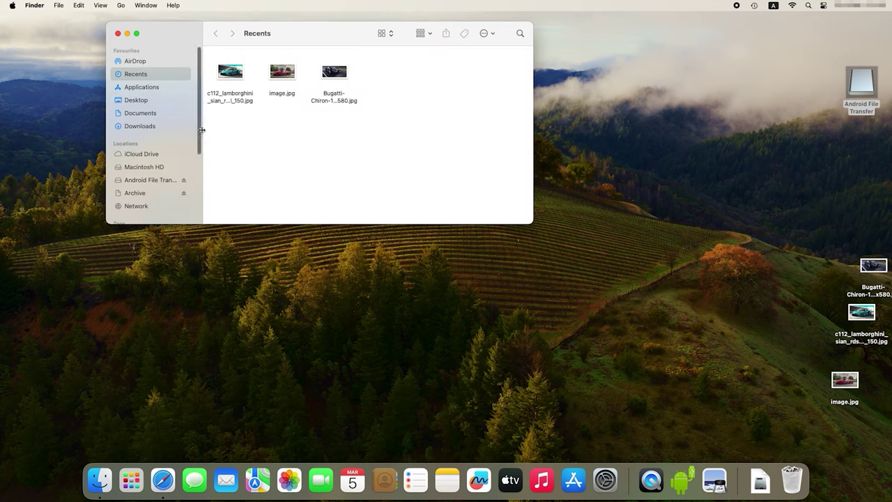
left_click_drag(201, 134, 193, 208)
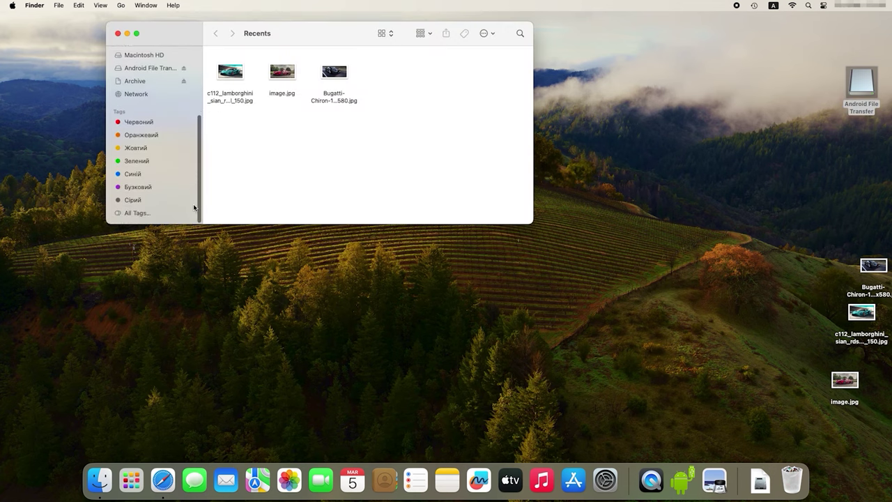
left_click(141, 68)
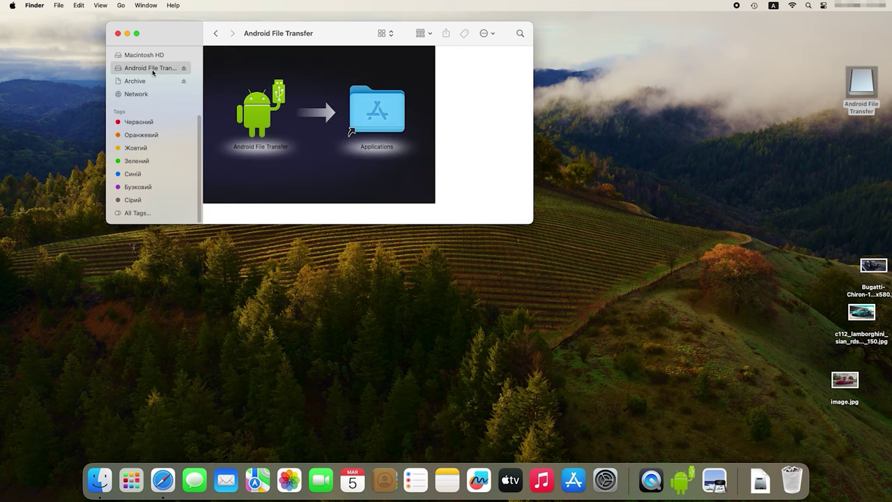
left_click(254, 118)
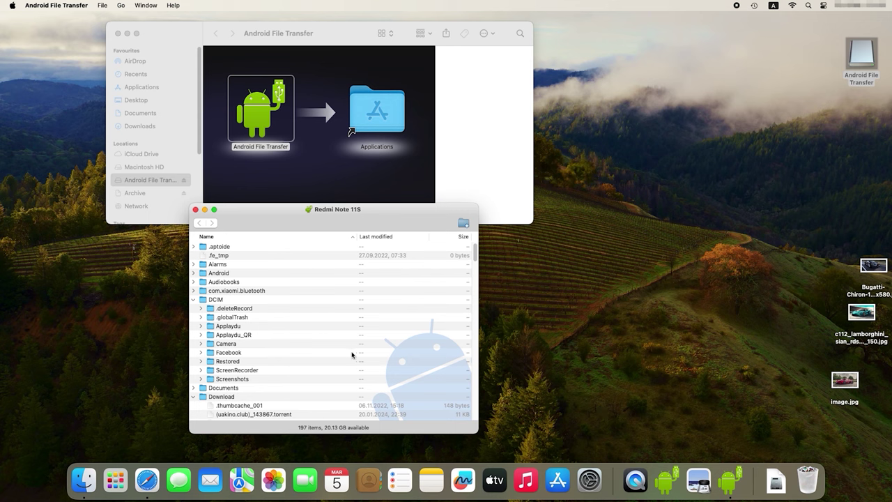
Step: Copy the Koenigsegg photo from the Redmi Note 11S to the desktop and open it in Preview
scroll(462, 304, "down", 15)
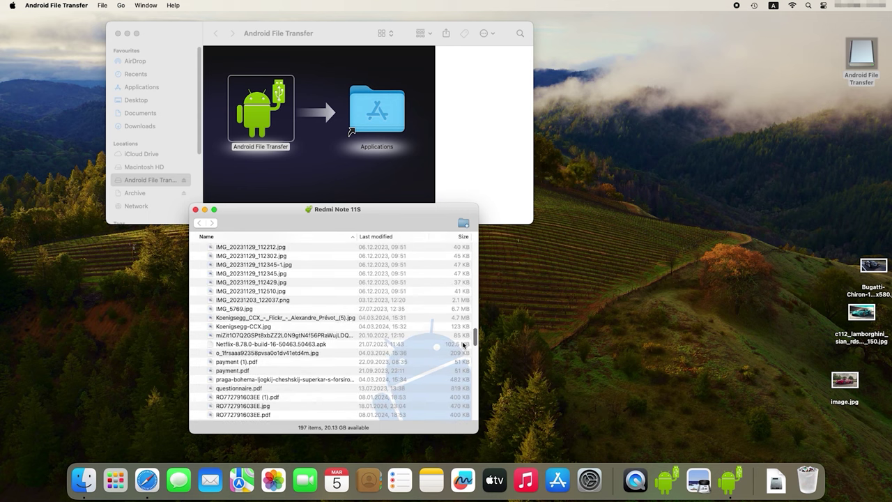
left_click(268, 318)
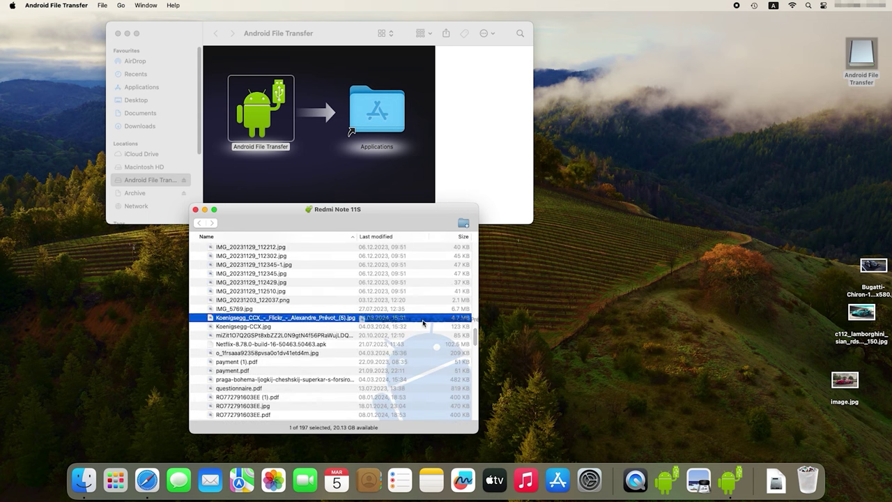
left_click_drag(423, 322, 841, 187)
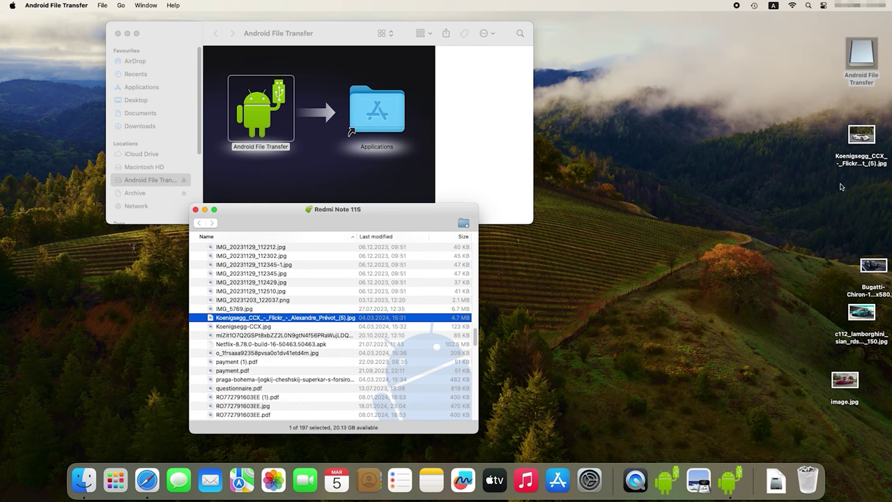
double_click(859, 139)
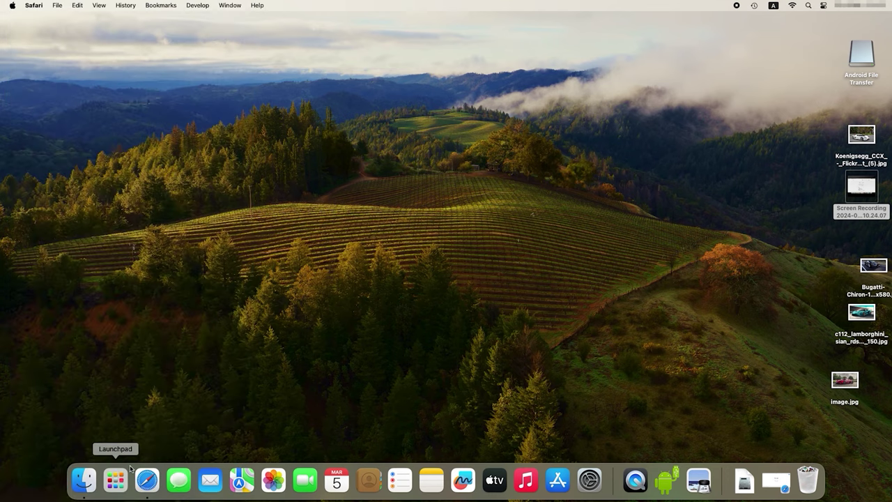
Step: Open Google Drive in Safari and check the details of the three uploaded car photos
left_click(147, 480)
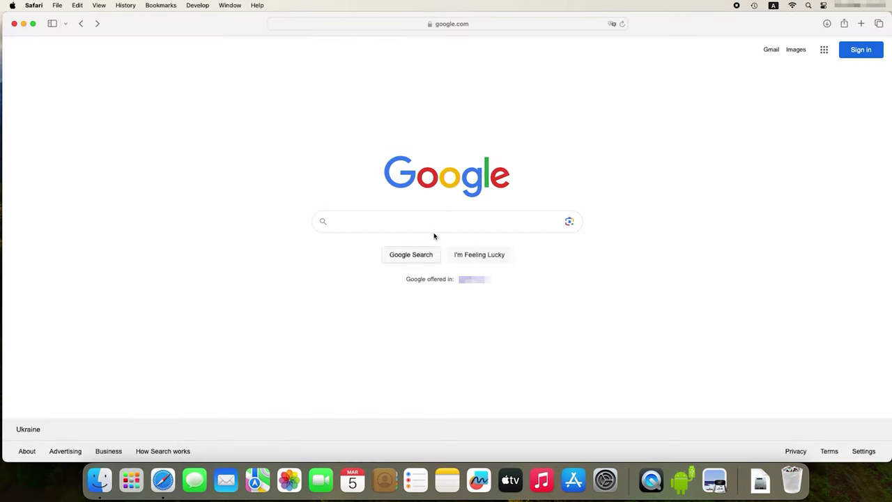
left_click(824, 49)
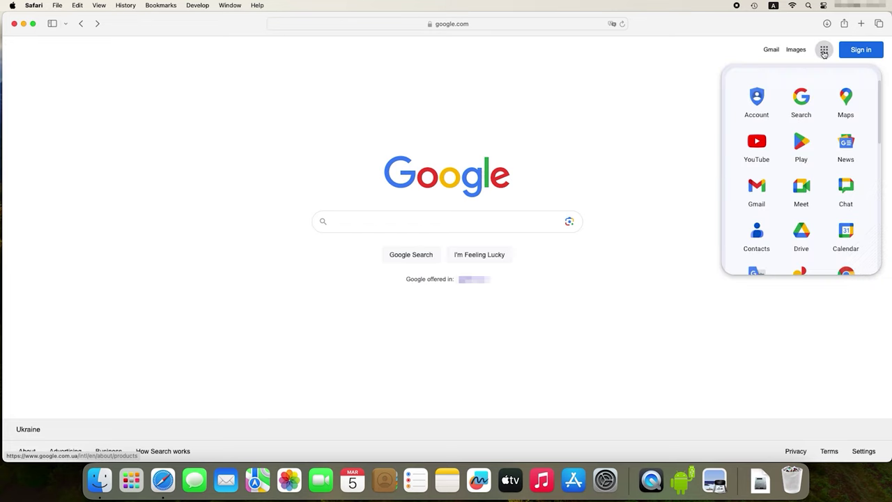
left_click(798, 249)
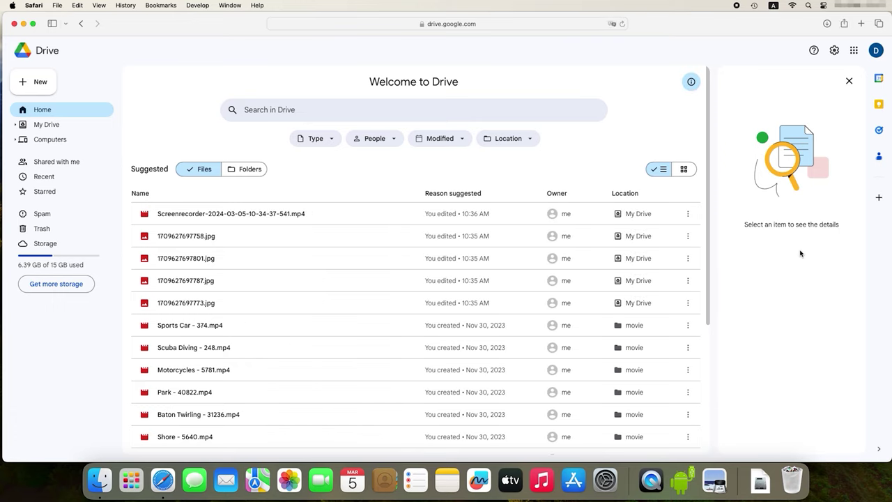
left_click(169, 240)
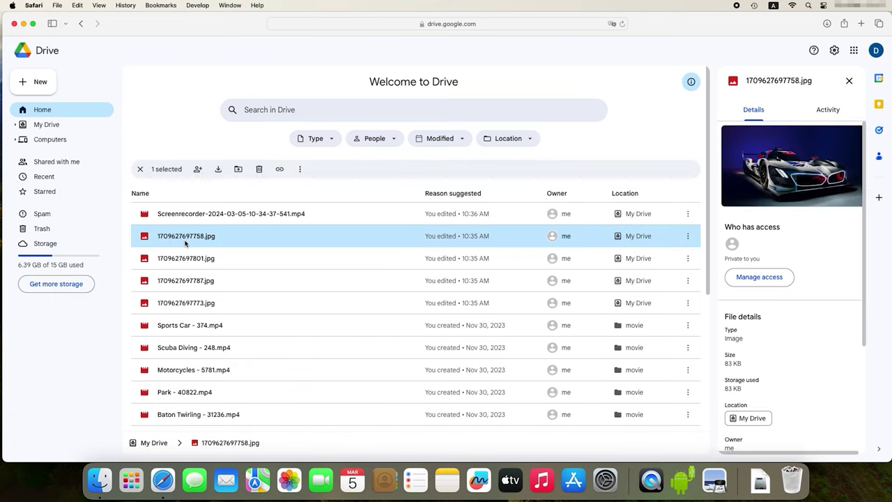
left_click(187, 258)
mouse_move(187, 258)
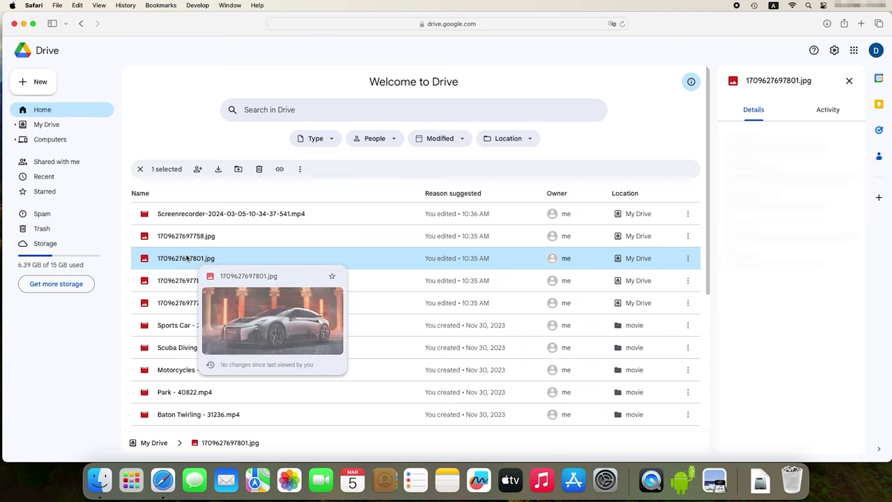
left_click(186, 275)
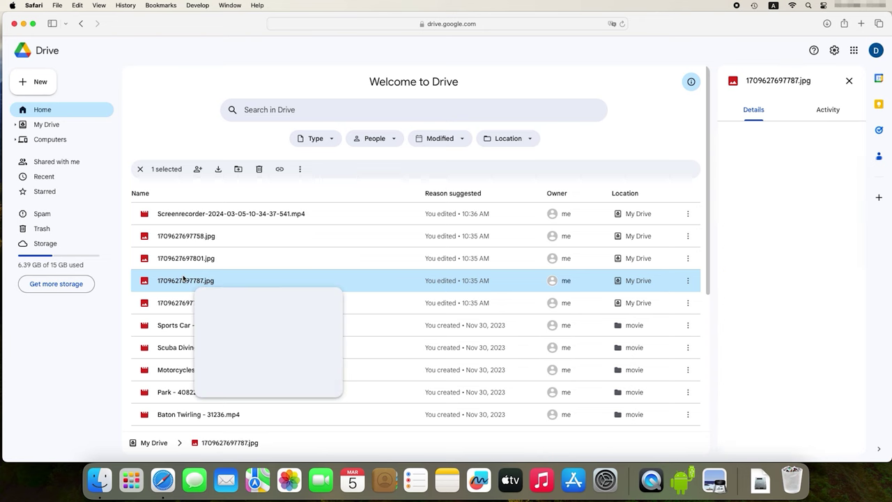
mouse_move(186, 273)
left_click(207, 237)
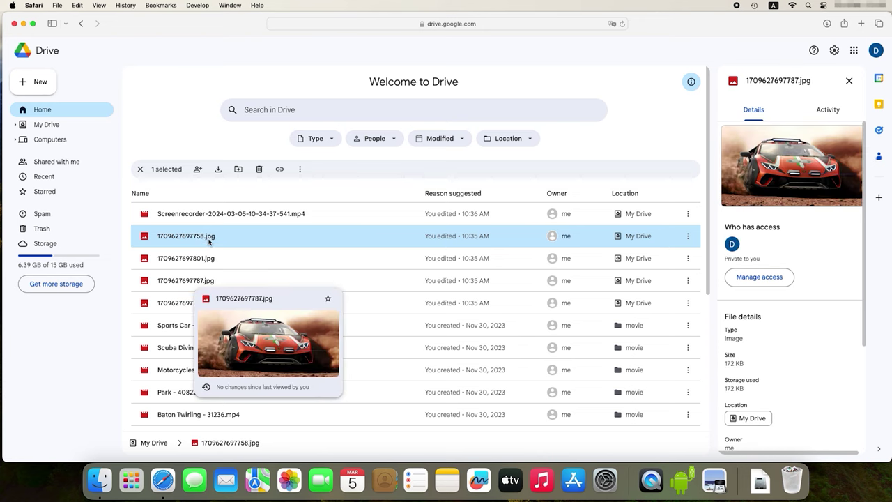
Step: Download 1709627697758.jpg from Drive to the Mac, allowing the download
mouse_move(209, 241)
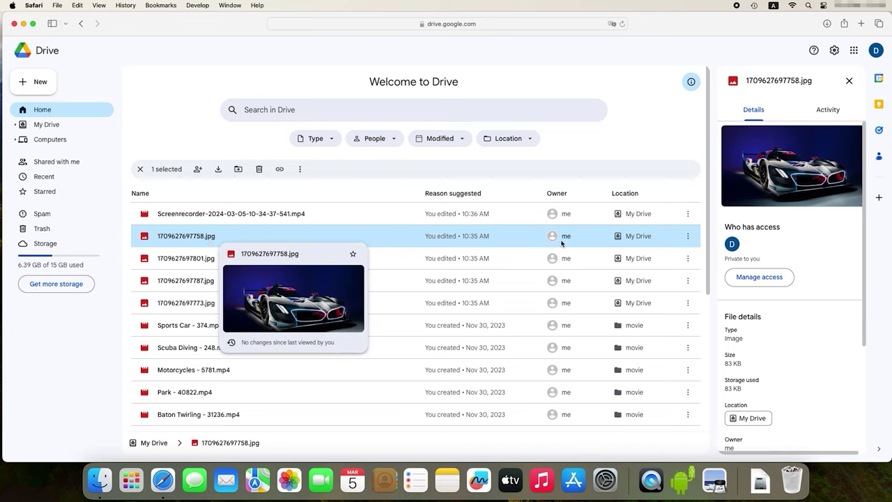
left_click(688, 237)
left_click(718, 278)
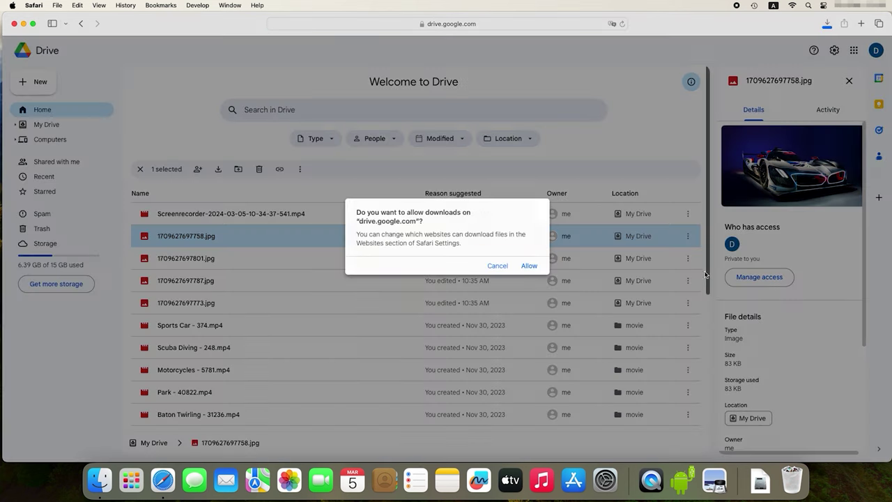
left_click(529, 267)
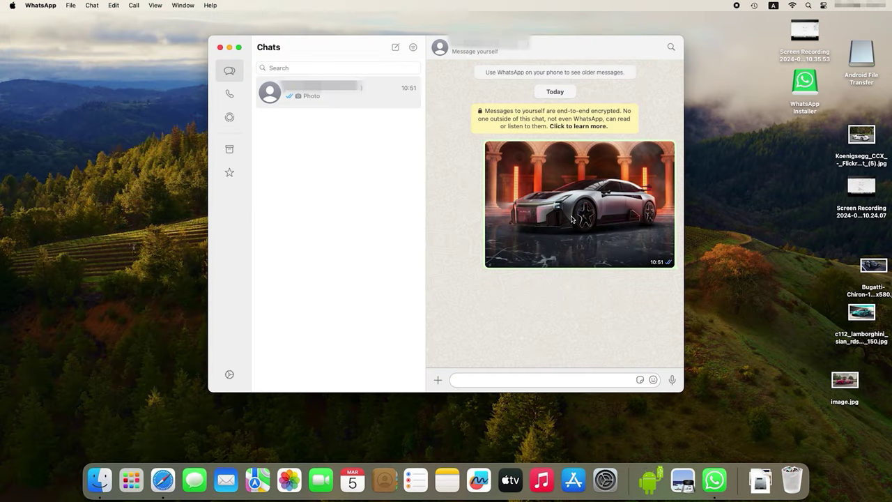
Step: Save the chat's car photo to Downloads as WhatsApp Image 2024-03-05 at 10.51.39.jpeg, view it, and close the preview
right_click(636, 224)
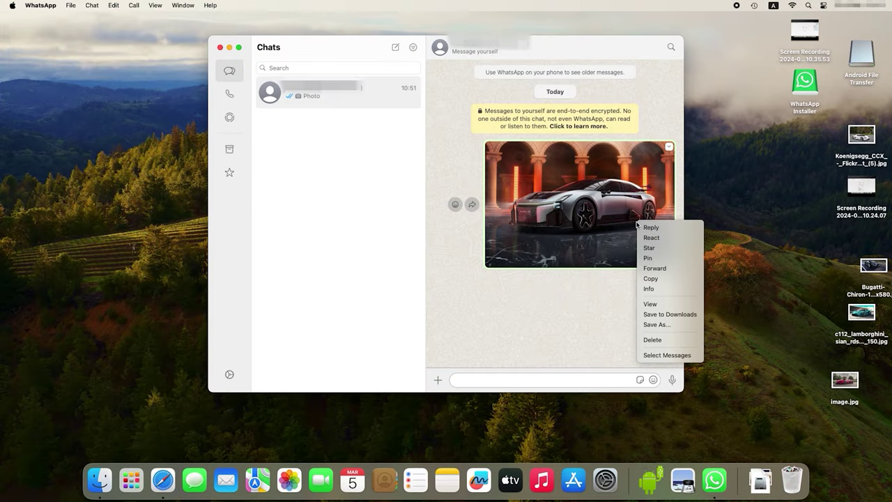
left_click(656, 315)
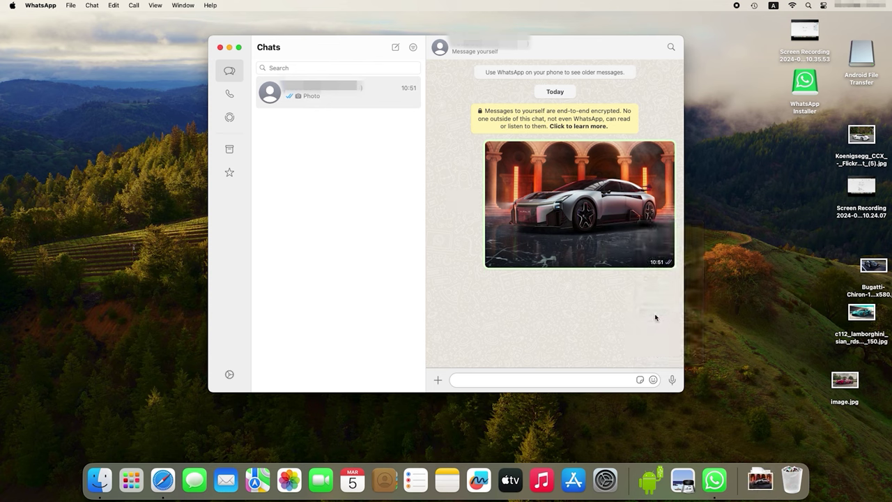
left_click(762, 469)
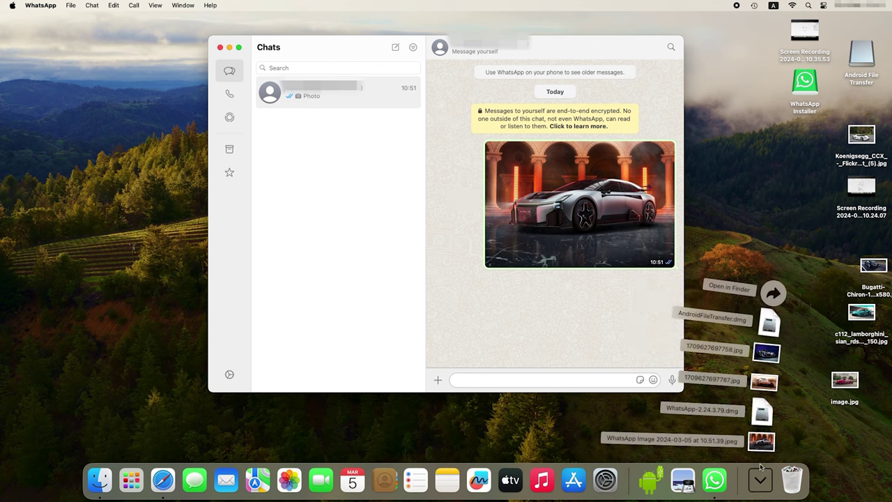
left_click(761, 440)
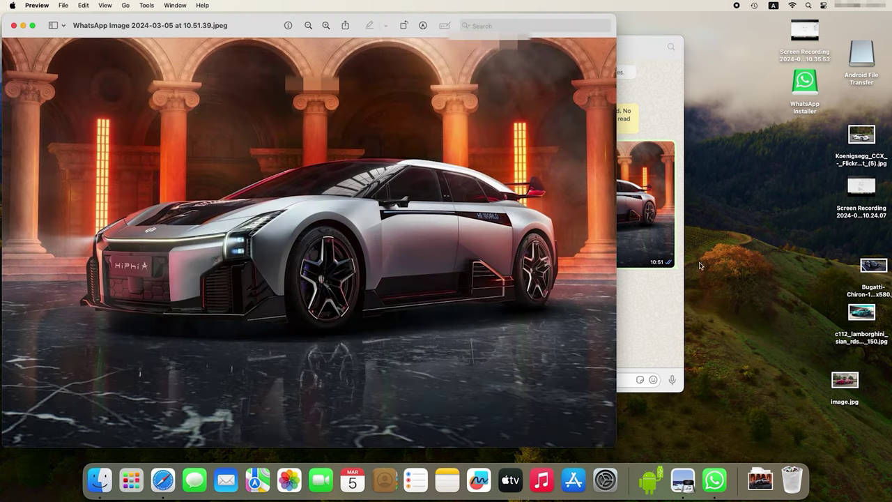
left_click(14, 26)
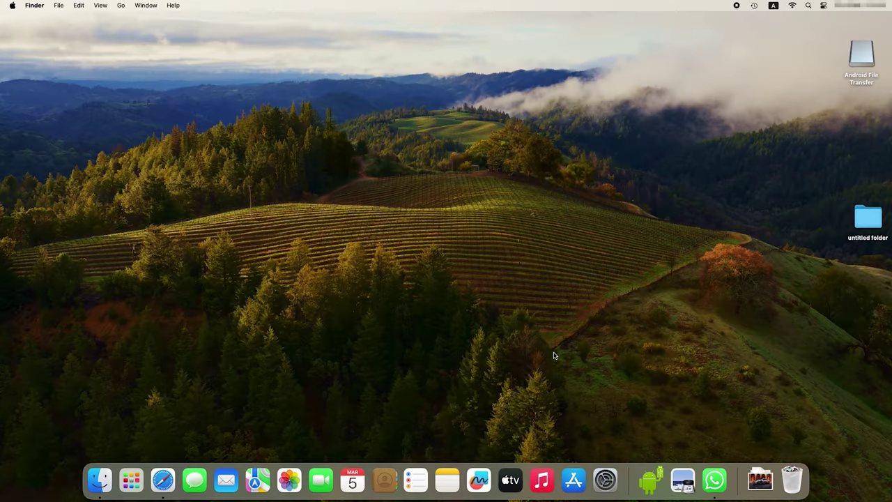
Step: Enable Bluetooth Sharing under General > Sharing, with received items set to Ask What to Do
left_click(605, 480)
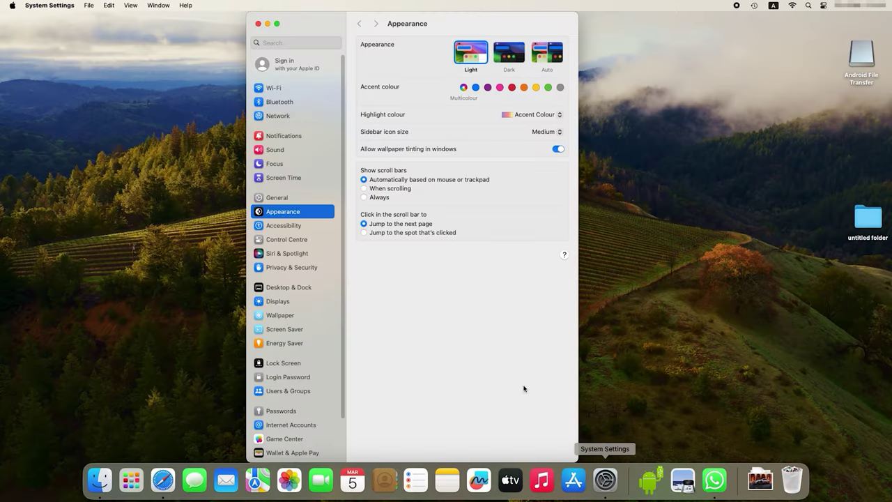
left_click(273, 202)
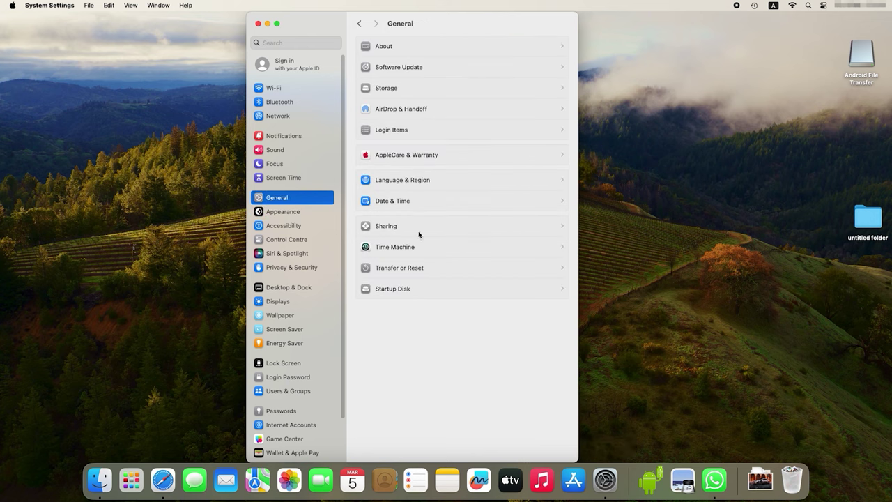
left_click(401, 230)
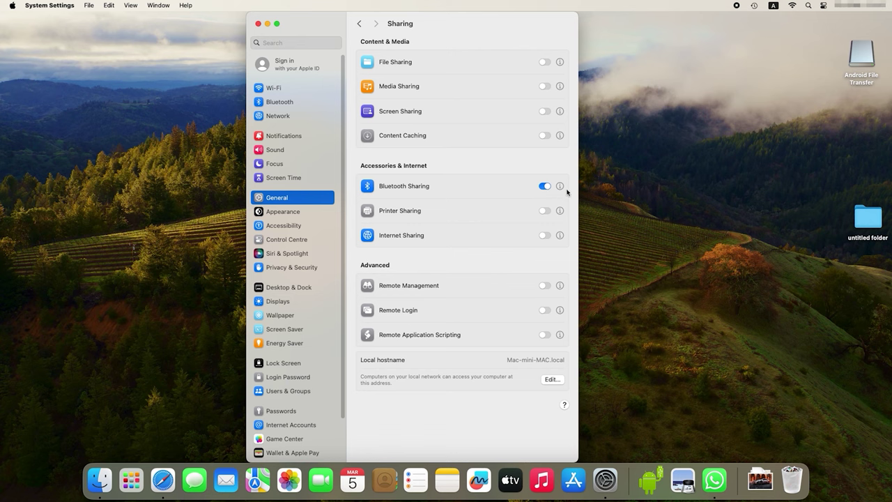
left_click(560, 187)
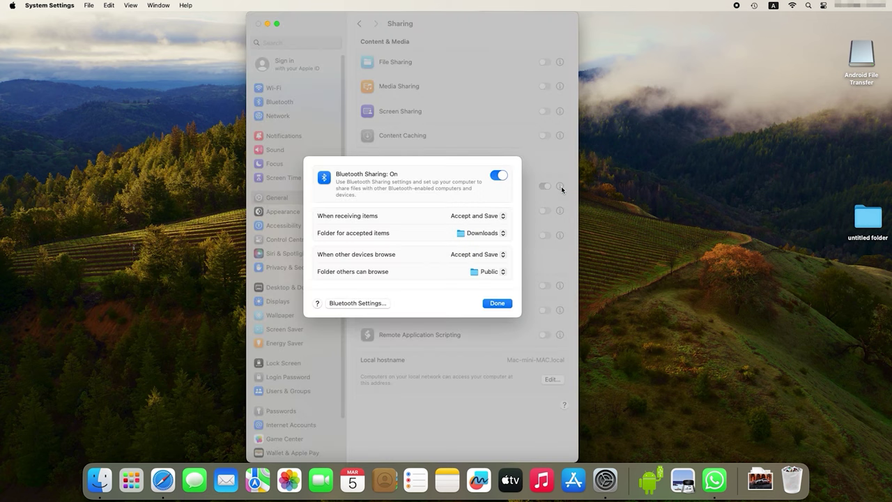
left_click(489, 217)
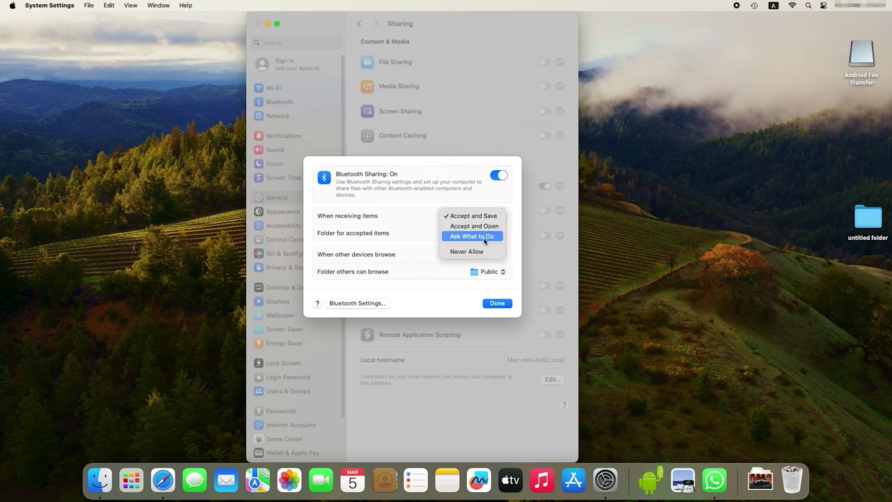
left_click(485, 237)
left_click(497, 304)
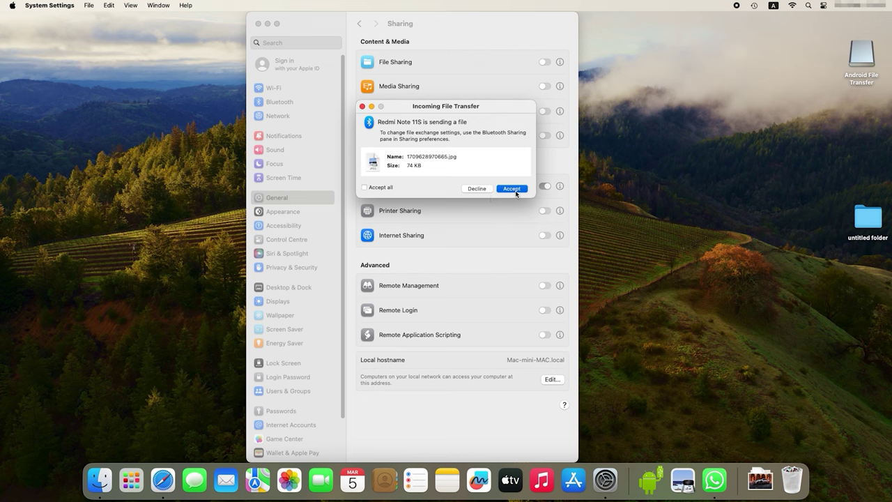
Step: Accept the incoming 1709628970665.jpg into Downloads, then view it in Preview and close it
left_click(513, 189)
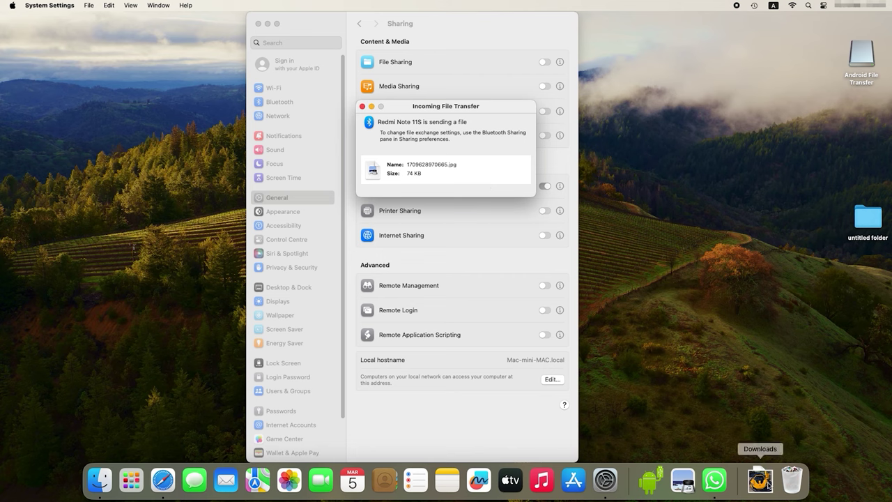
left_click(768, 480)
left_click(758, 264)
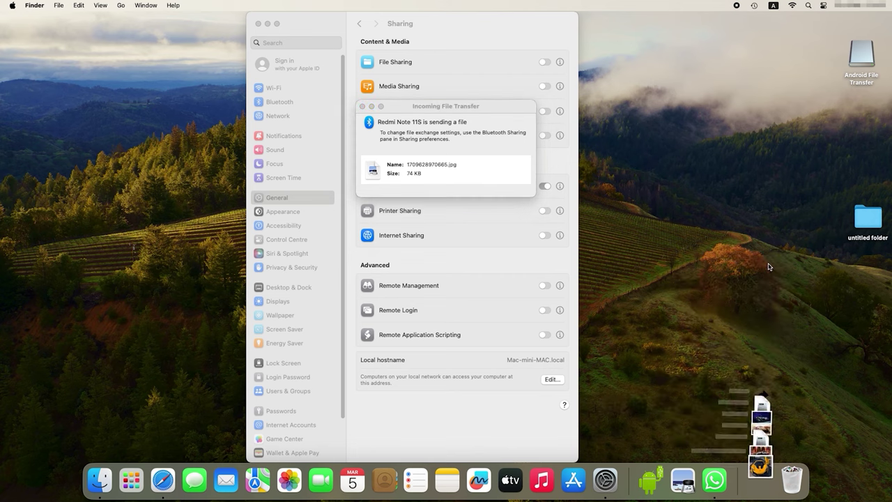
double_click(255, 66)
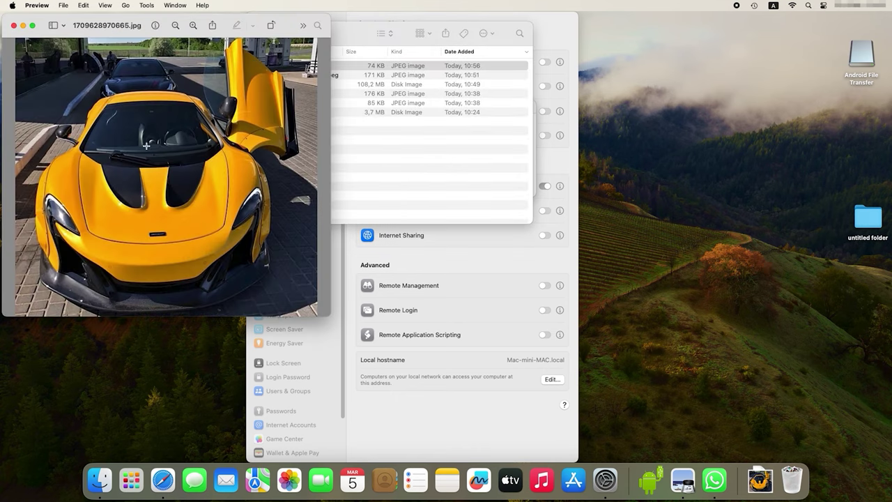
left_click(13, 25)
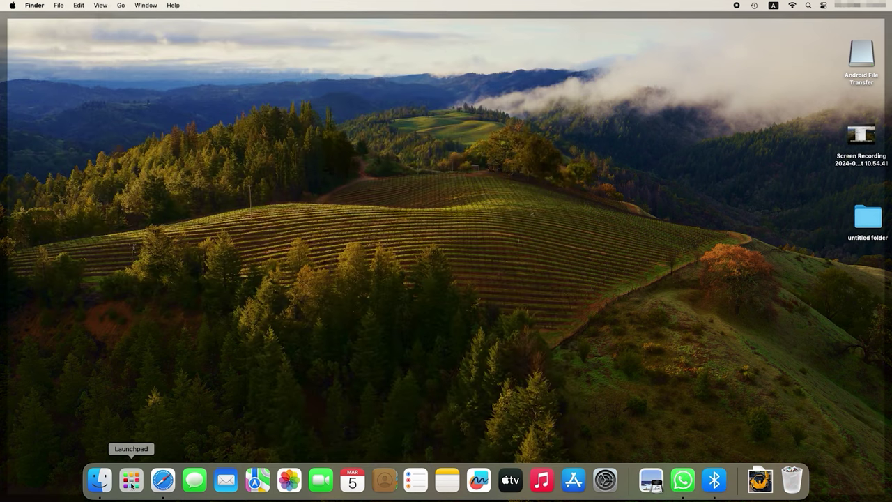
Step: Send 025.jpg to the Redmi Note 11S with Bluetooth File Exchange
left_click(131, 480)
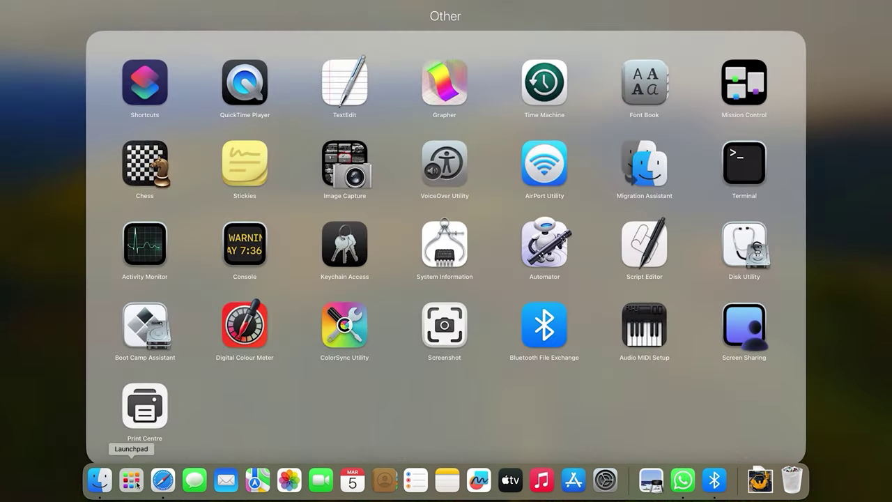
left_click(533, 352)
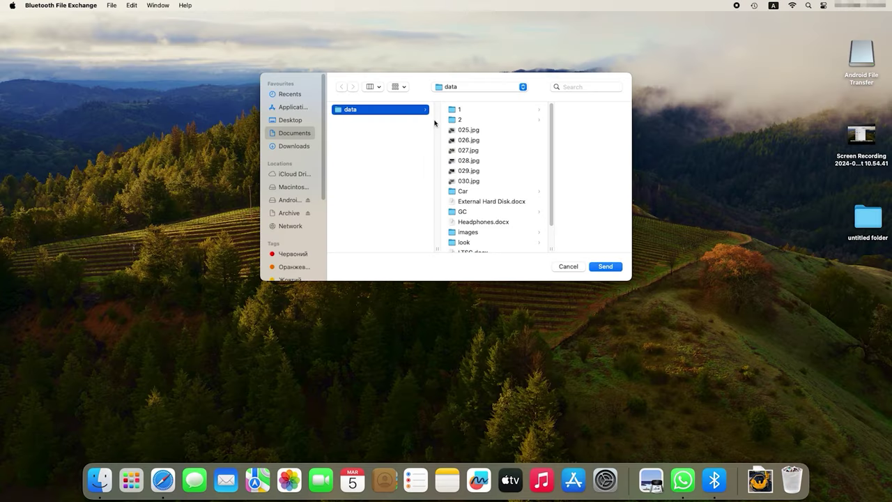
left_click(464, 131)
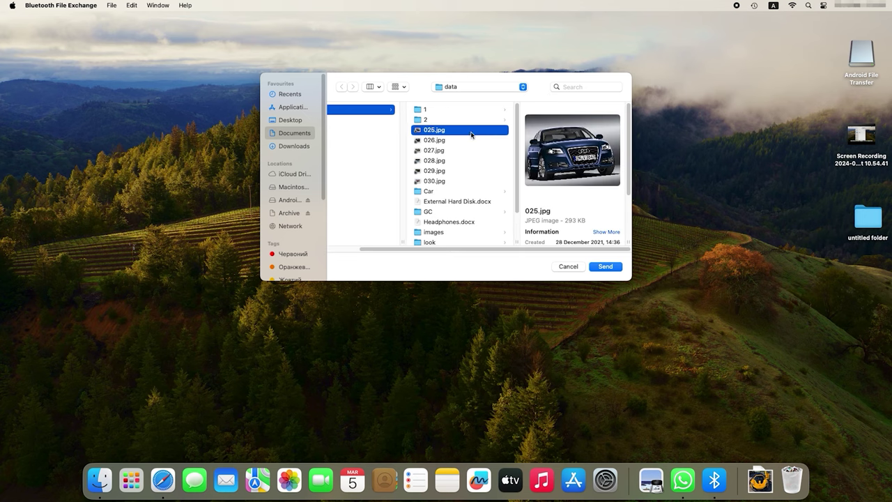
left_click(605, 267)
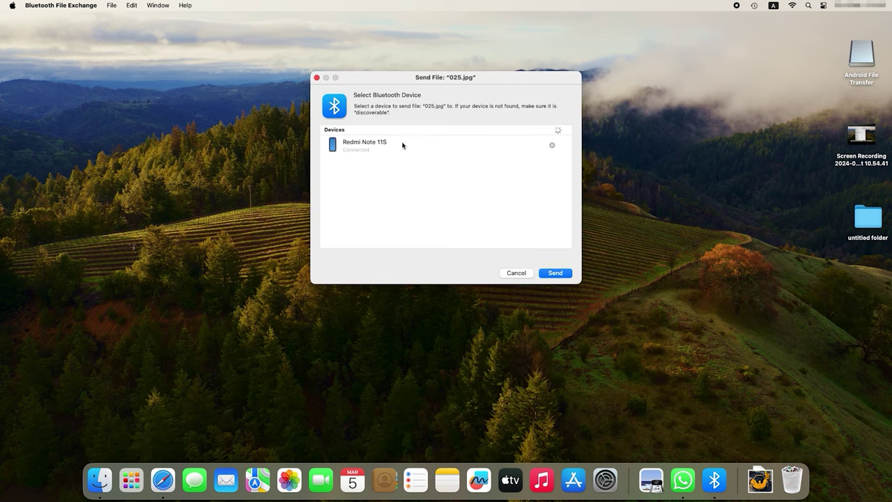
left_click(395, 152)
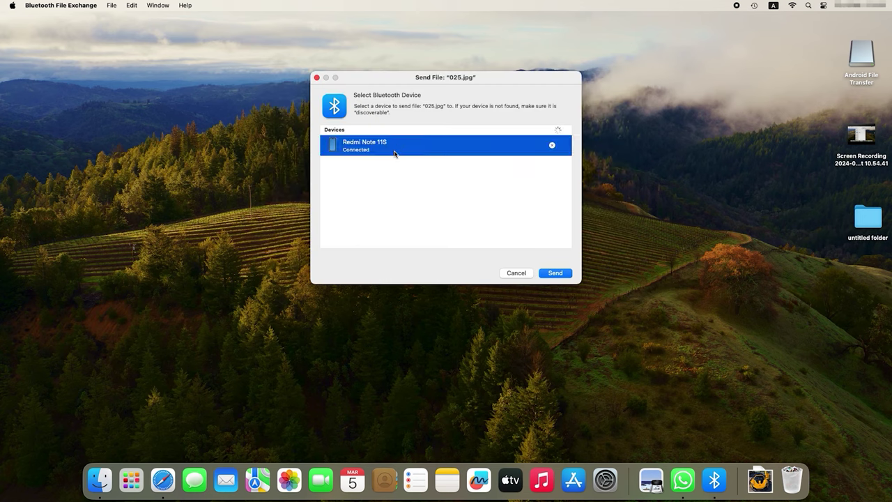
left_click(556, 273)
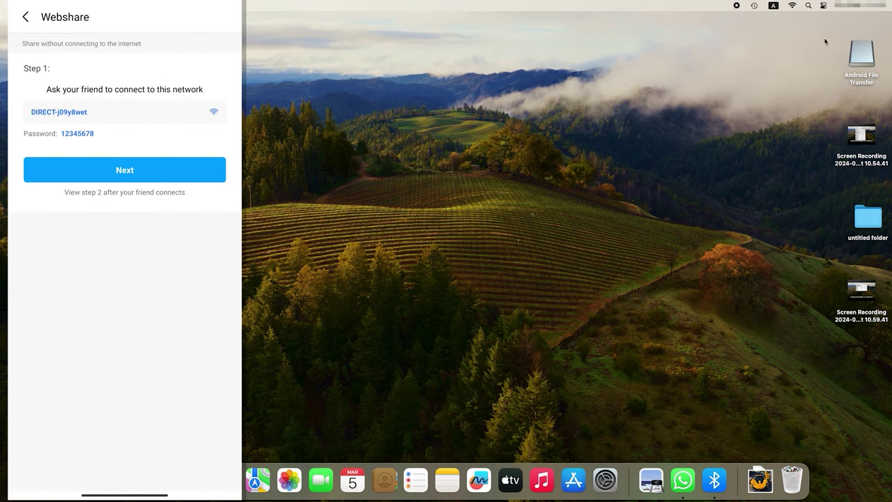
Step: Join the phone's DIRECT-j09y8wet Wi-Fi network with its password and confirm the connection
left_click(792, 6)
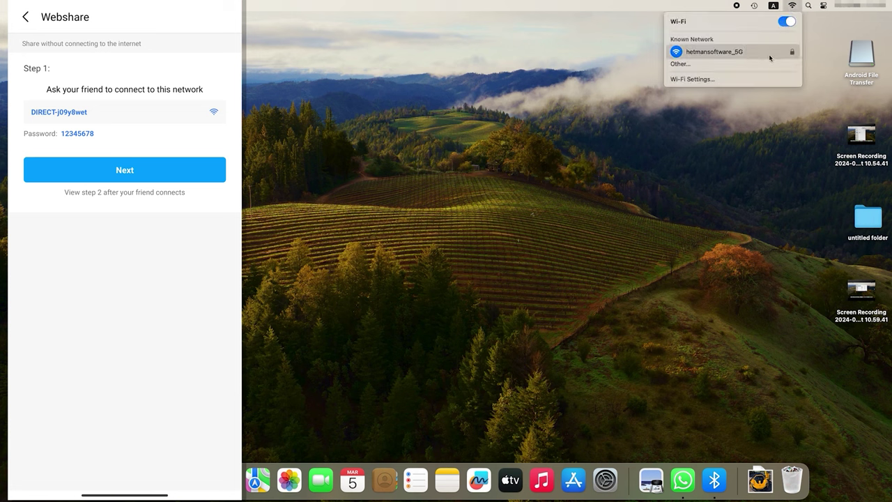
left_click(729, 69)
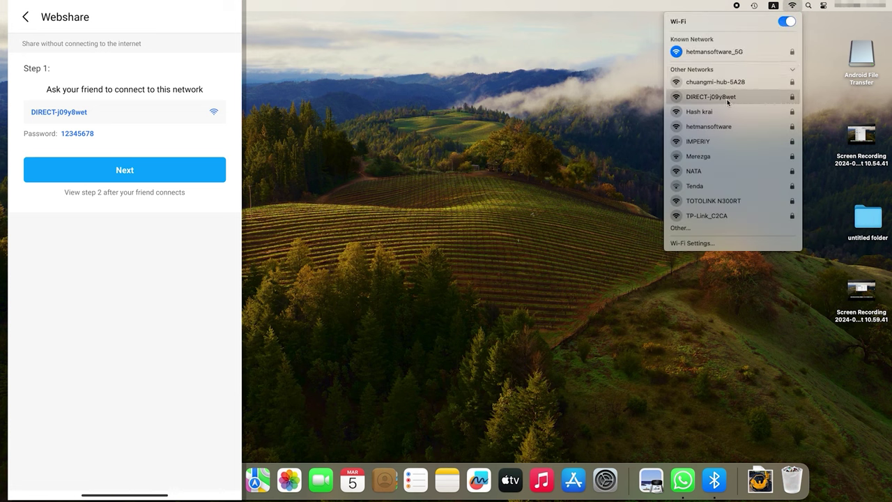
left_click(727, 102)
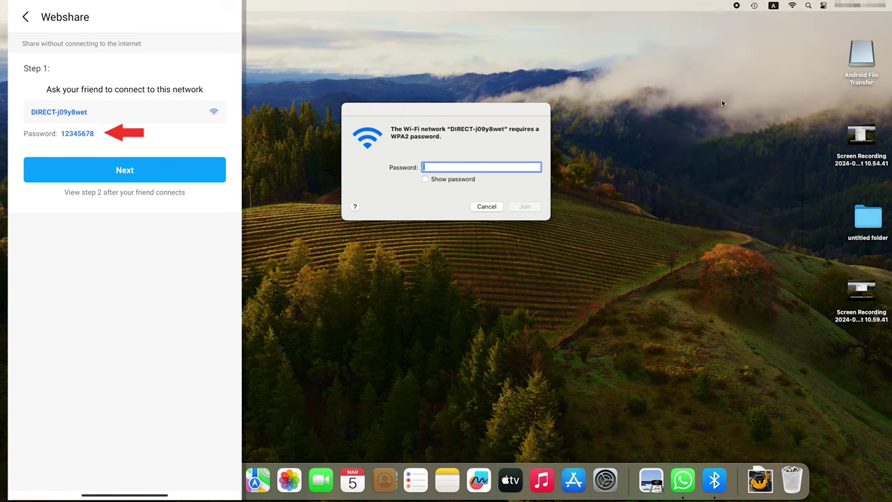
type("12345678")
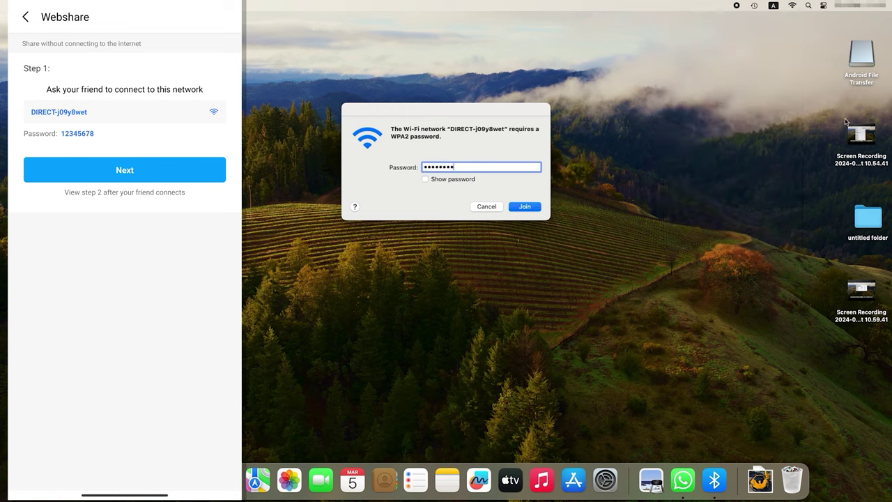
left_click(425, 179)
left_click(426, 180)
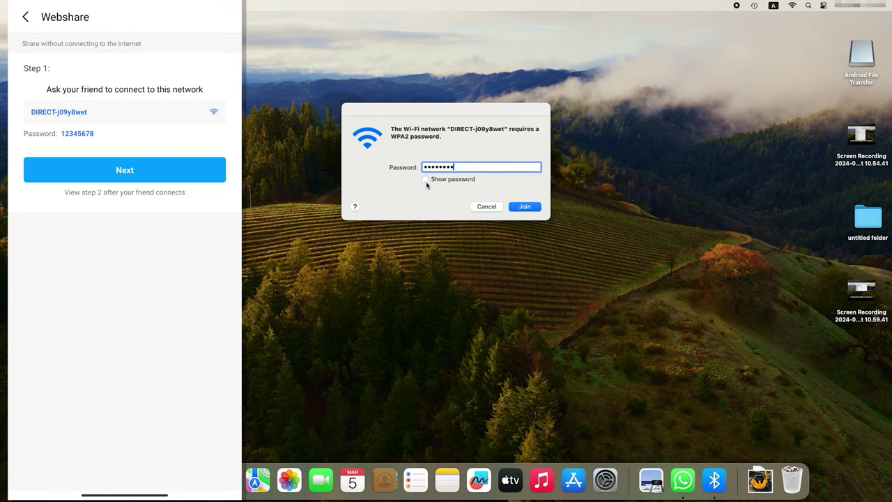
left_click(527, 209)
left_click(795, 7)
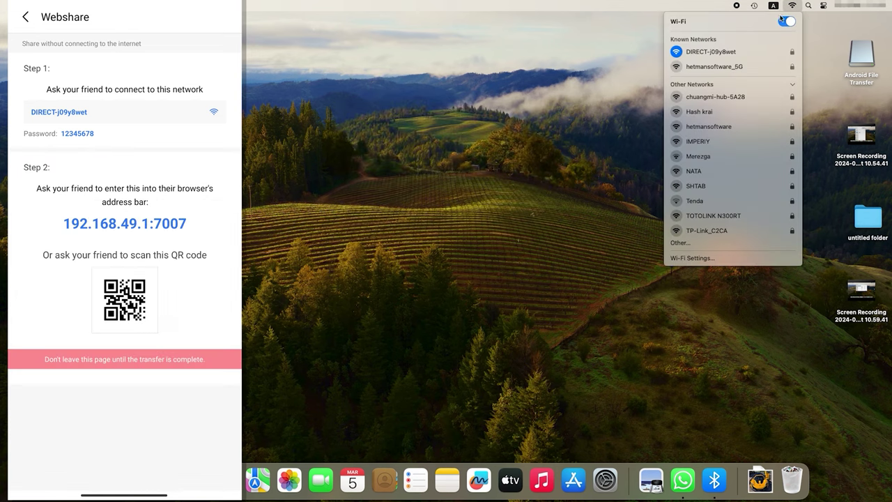
left_click(792, 7)
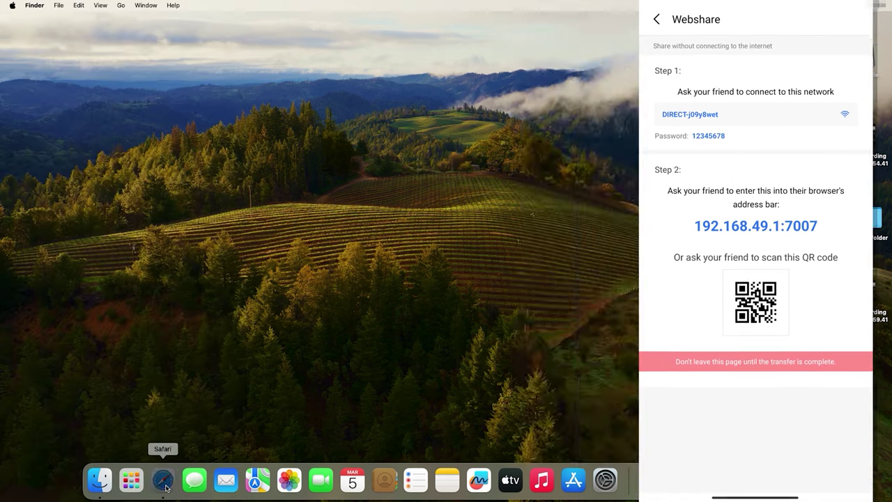
Step: Load the ShareMe page at 192.168.49.1:7007 in Safari
left_click(163, 478)
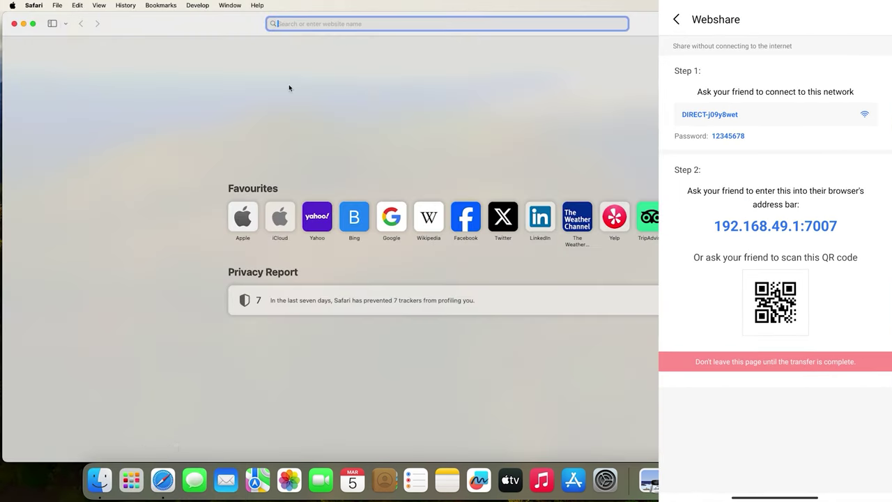
type("192.168.49.1:7007")
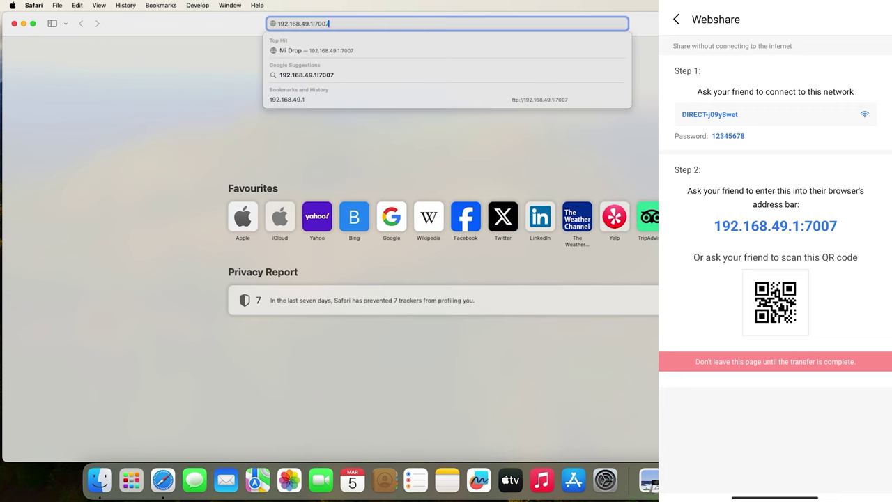
key("Return")
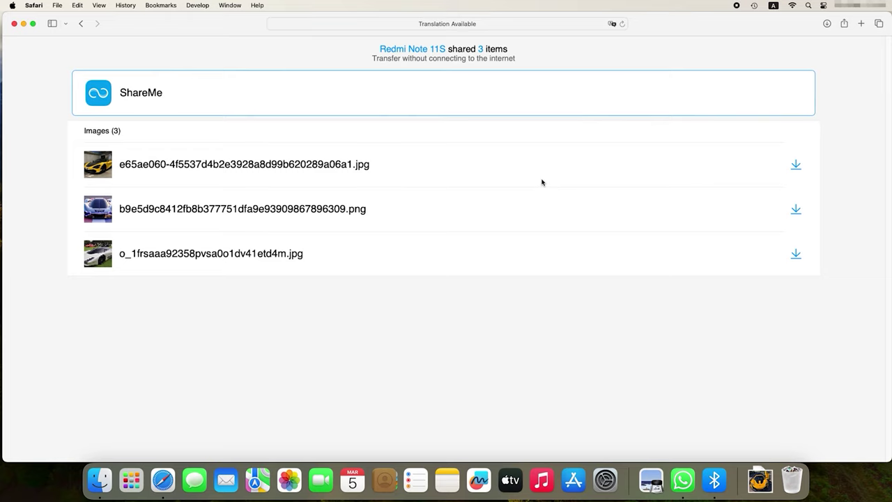
Step: Download the first two shared images, allowing downloads from the phone's address
left_click(795, 166)
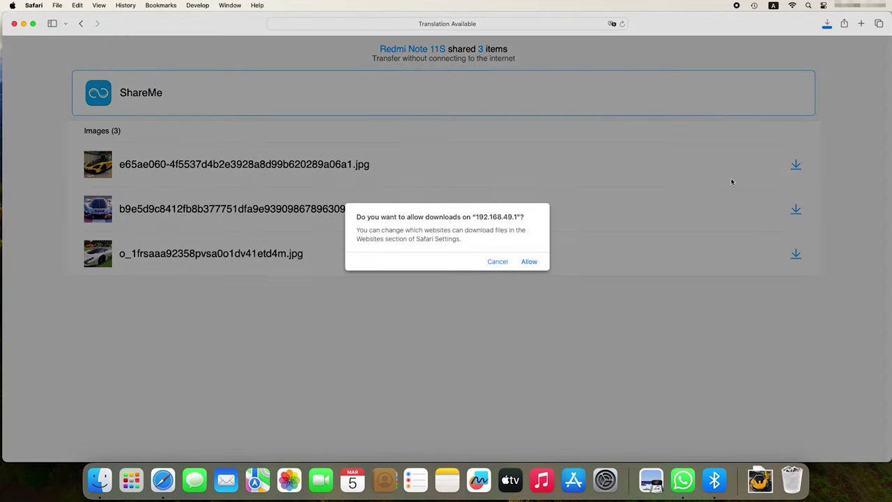
left_click(529, 262)
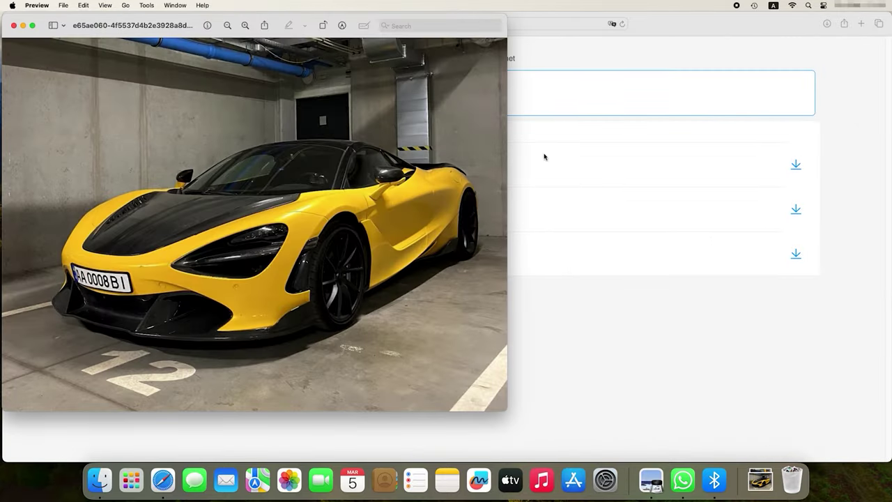
left_click(13, 26)
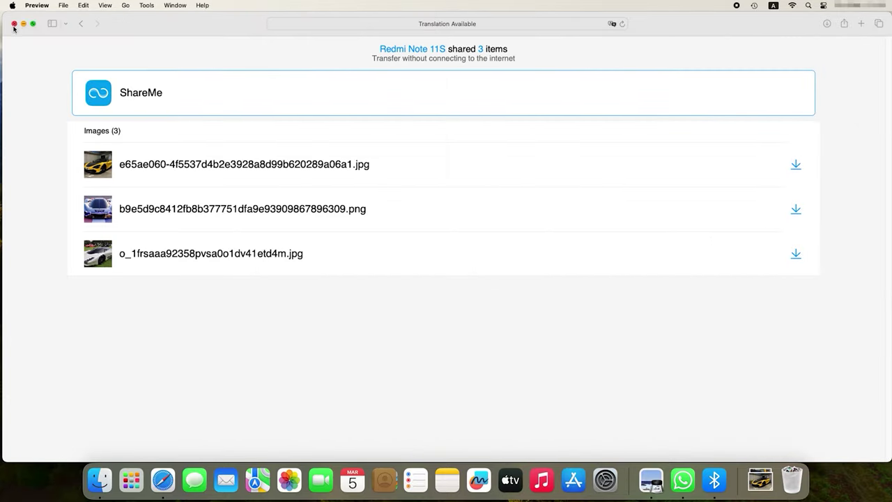
left_click(784, 213)
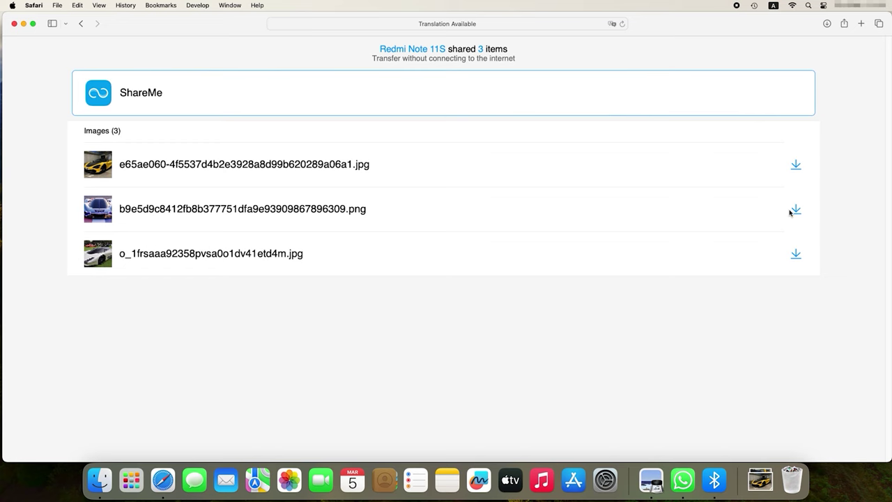
left_click(792, 210)
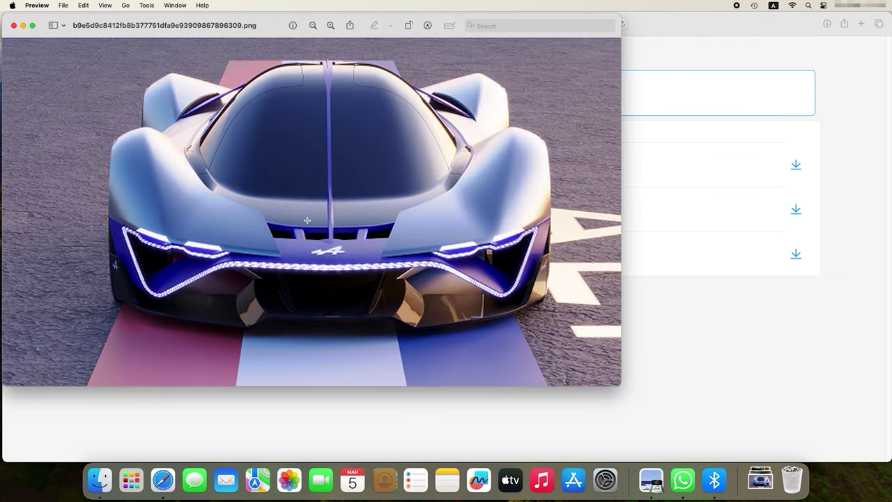